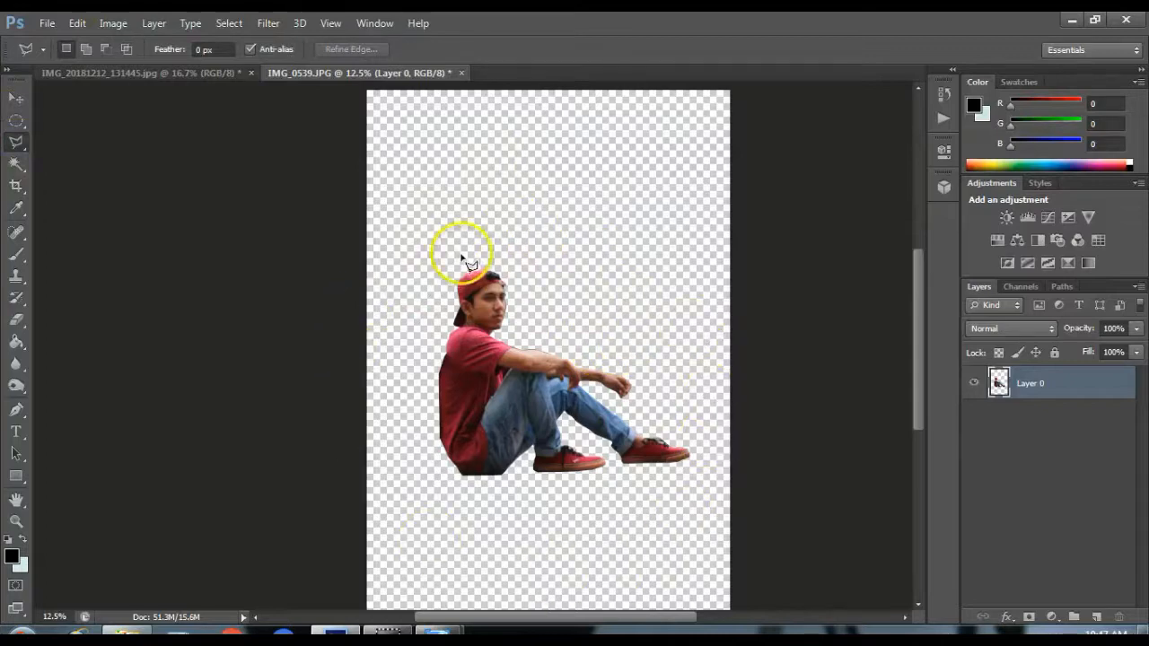
# - Darken the shadows of the car photo with Levels, setting the black input level to 24
pyautogui.click(207, 71)
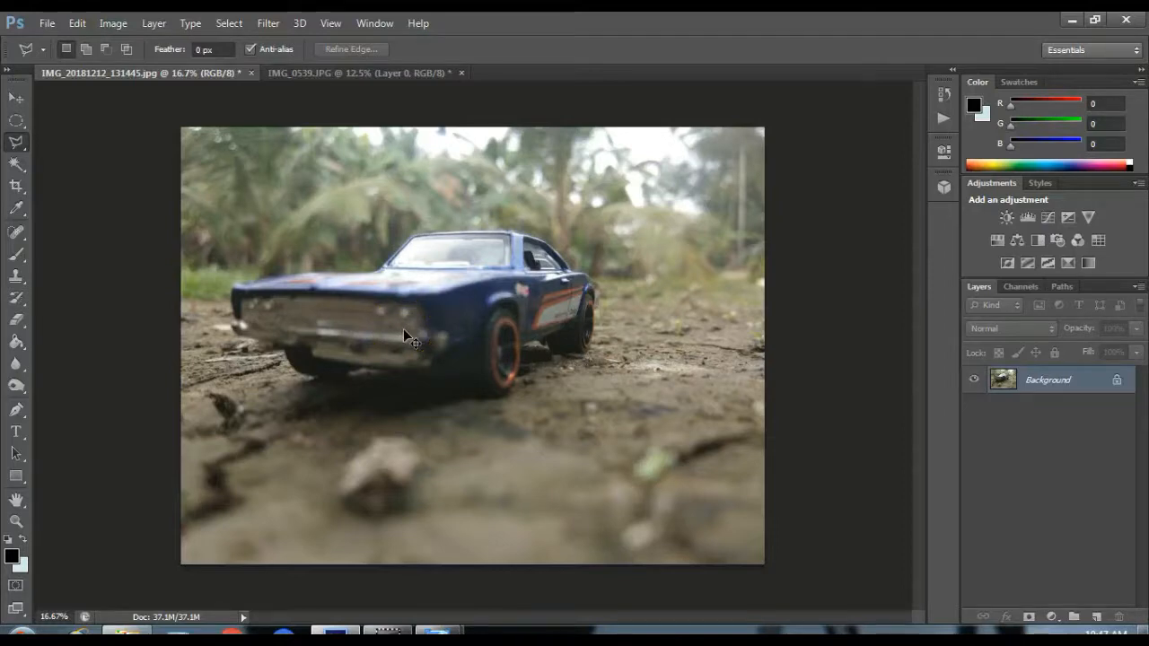
pyautogui.press('i')
pyautogui.hotkey('ctrl', 'l')
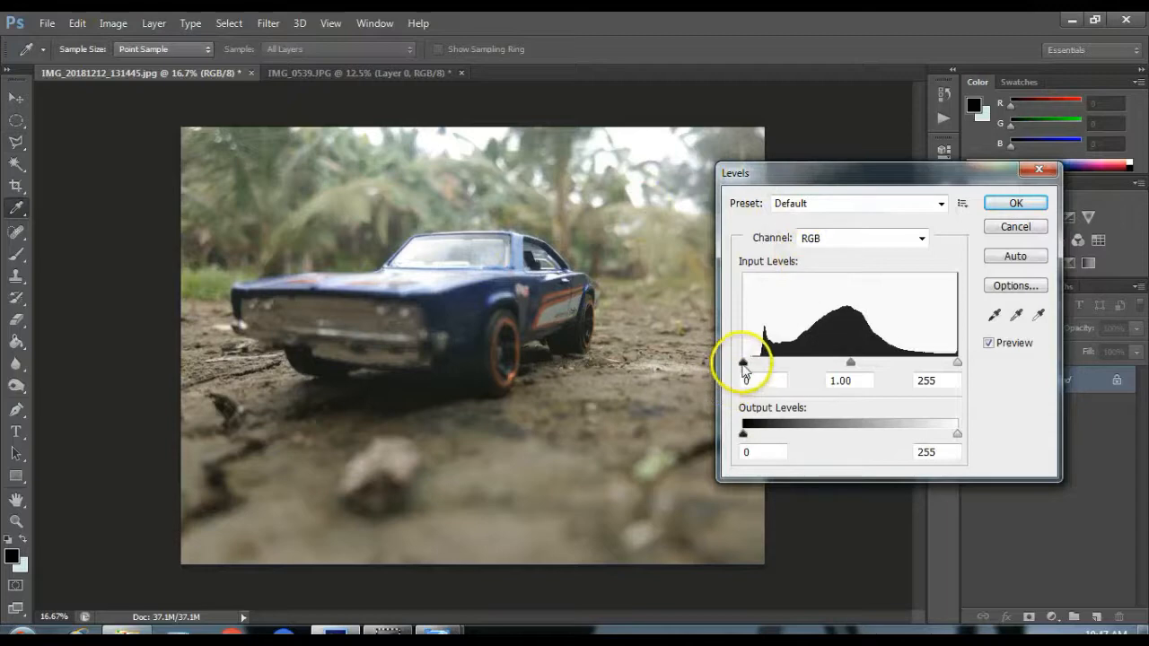
pyautogui.moveTo(743, 364); pyautogui.dragTo(762, 362)
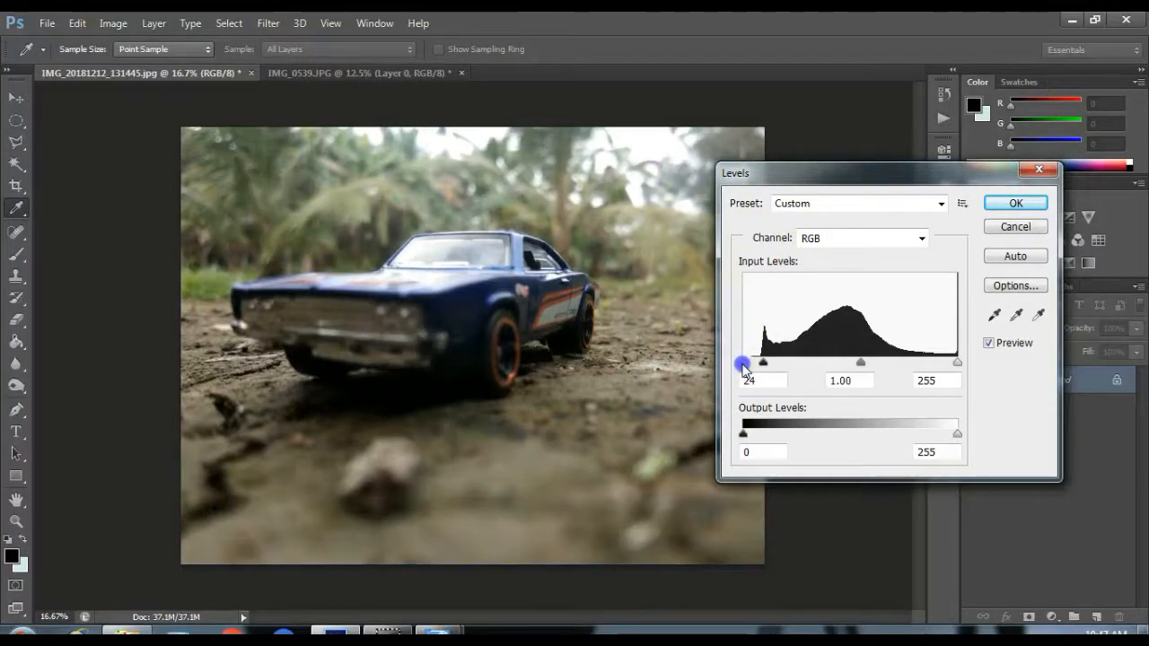
pyautogui.press('Escape')
pyautogui.press('l')
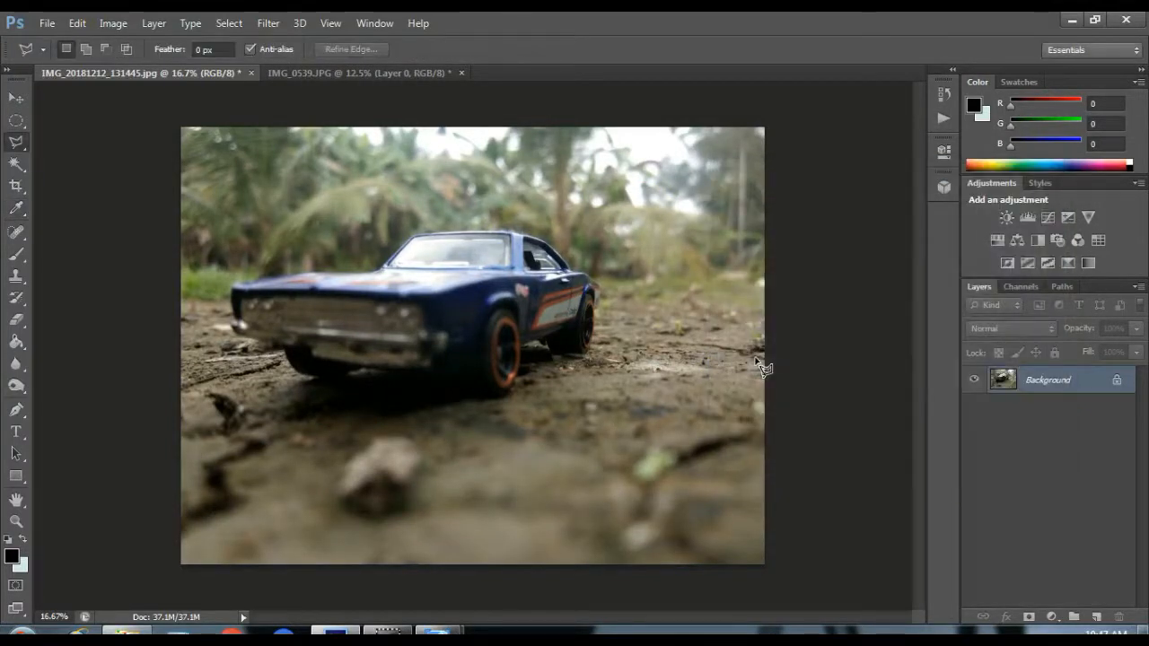
# - Adjust the car photo with Curves, adding a midtone point at input 130, output 131 on the RGB curve
pyautogui.hotkey('ctrl', 'm')
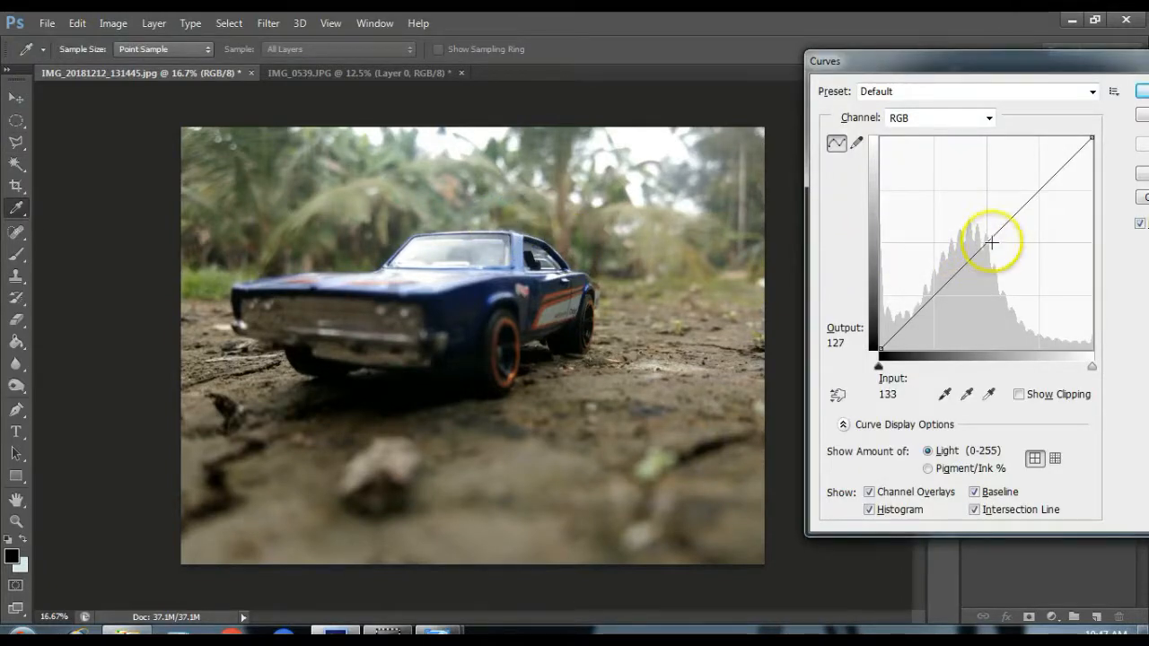
pyautogui.click(987, 240)
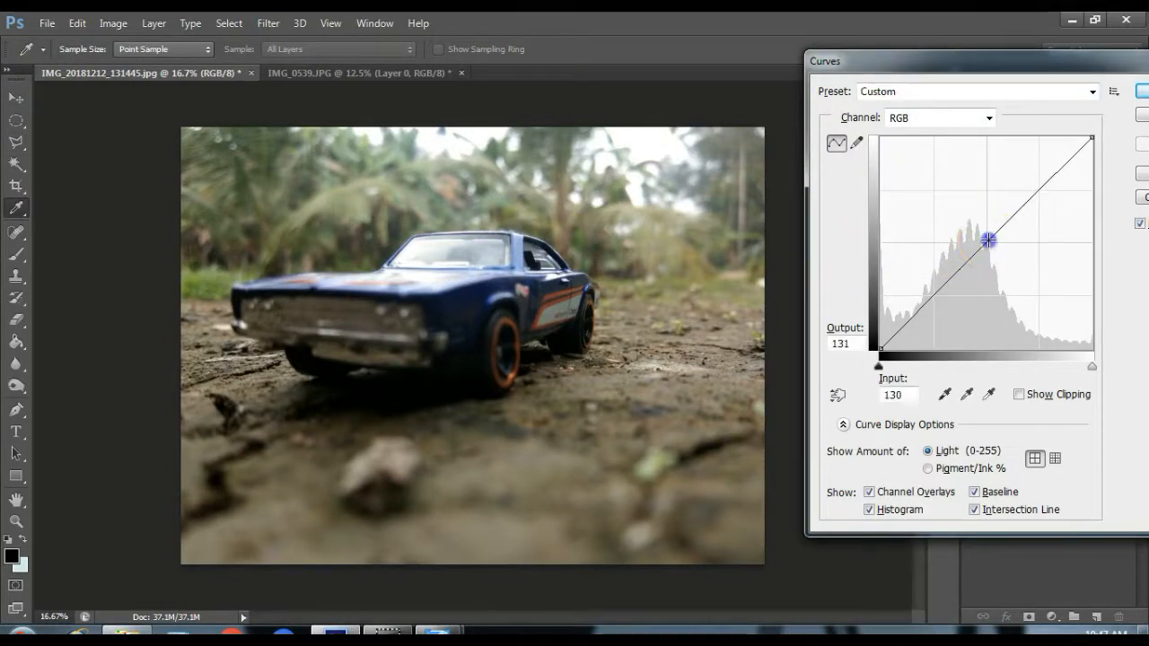
pyautogui.press('Escape')
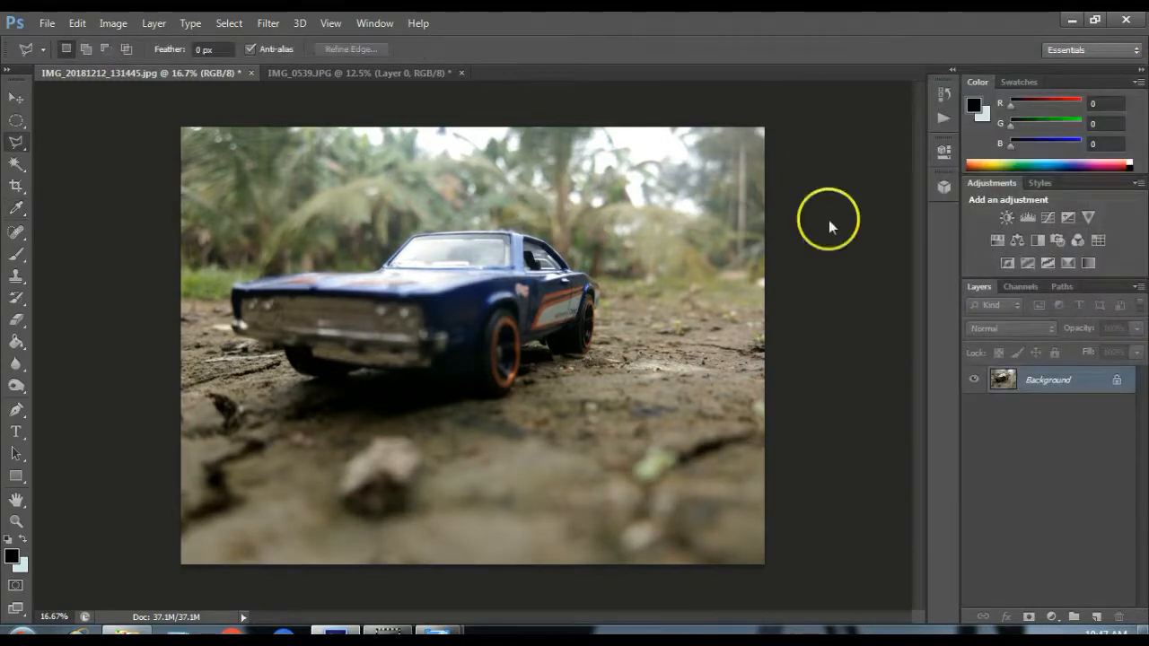
# - Copy the cut-out seated man from IMG_0539.JPG into the car photo and place him in front of the car
pyautogui.click(333, 72)
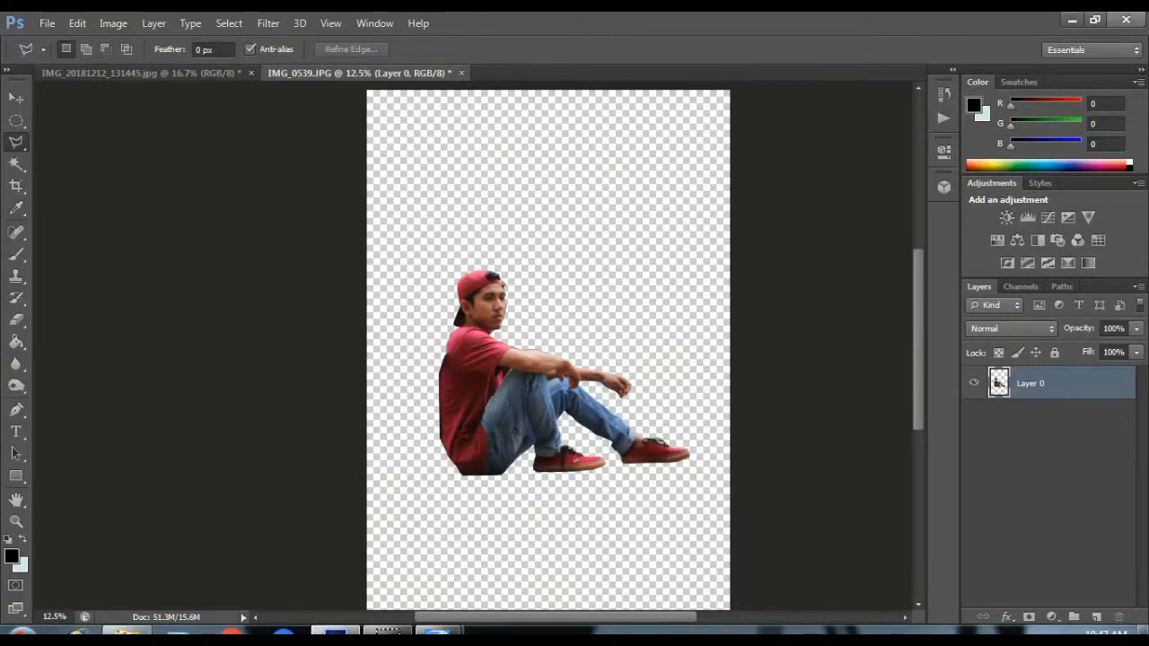
pyautogui.click(16, 97)
pyautogui.moveTo(532, 363); pyautogui.dragTo(466, 294)
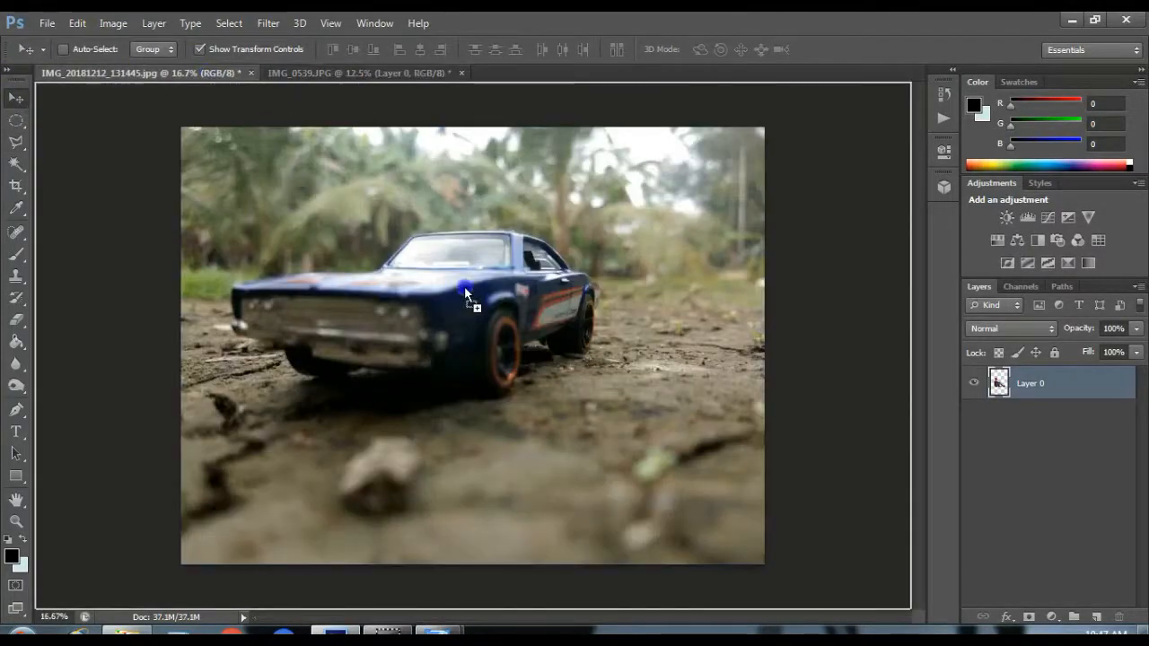
pyautogui.moveTo(585, 353); pyautogui.dragTo(555, 289)
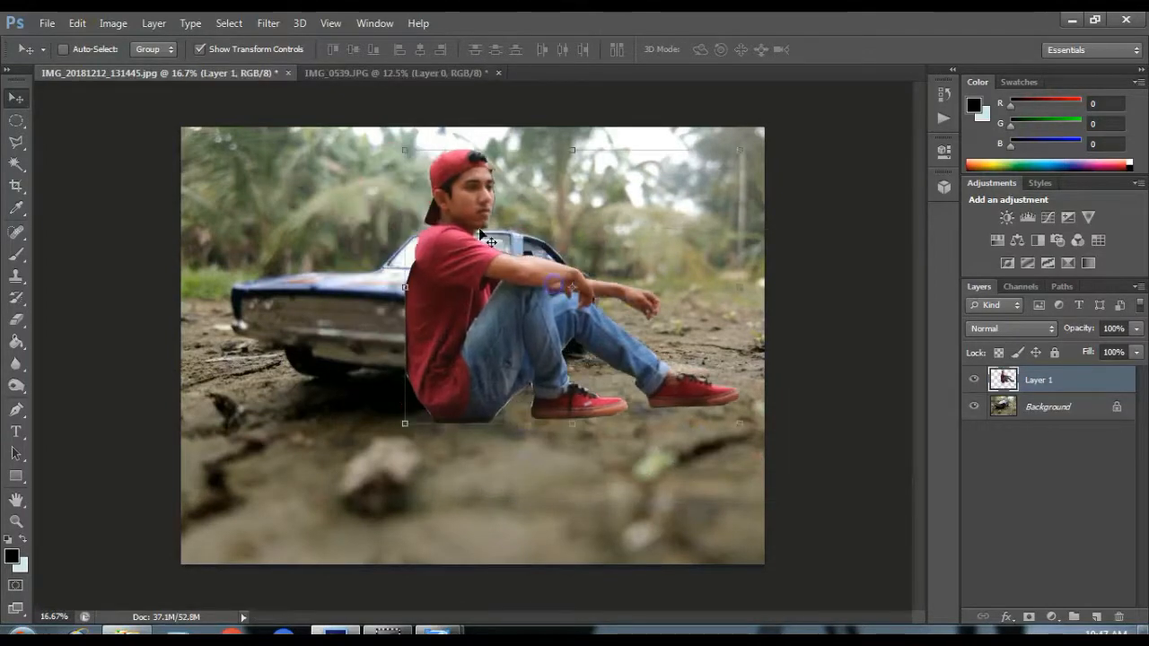
# - Scale the man down to fit the scene and position him seated on the ground, leaning against the car's rear end
pyautogui.moveTo(405, 151); pyautogui.dragTo(544, 268)
pyautogui.moveTo(584, 350); pyautogui.dragTo(581, 314)
pyautogui.moveTo(736, 385); pyautogui.dragTo(723, 378)
pyautogui.moveTo(541, 231); pyautogui.dragTo(563, 273)
pyautogui.moveTo(599, 310)
pyautogui.mouseDown()
pyautogui.moveTo(578, 304)
pyautogui.moveTo(589, 316)
pyautogui.moveTo(601, 298)
pyautogui.mouseUp()
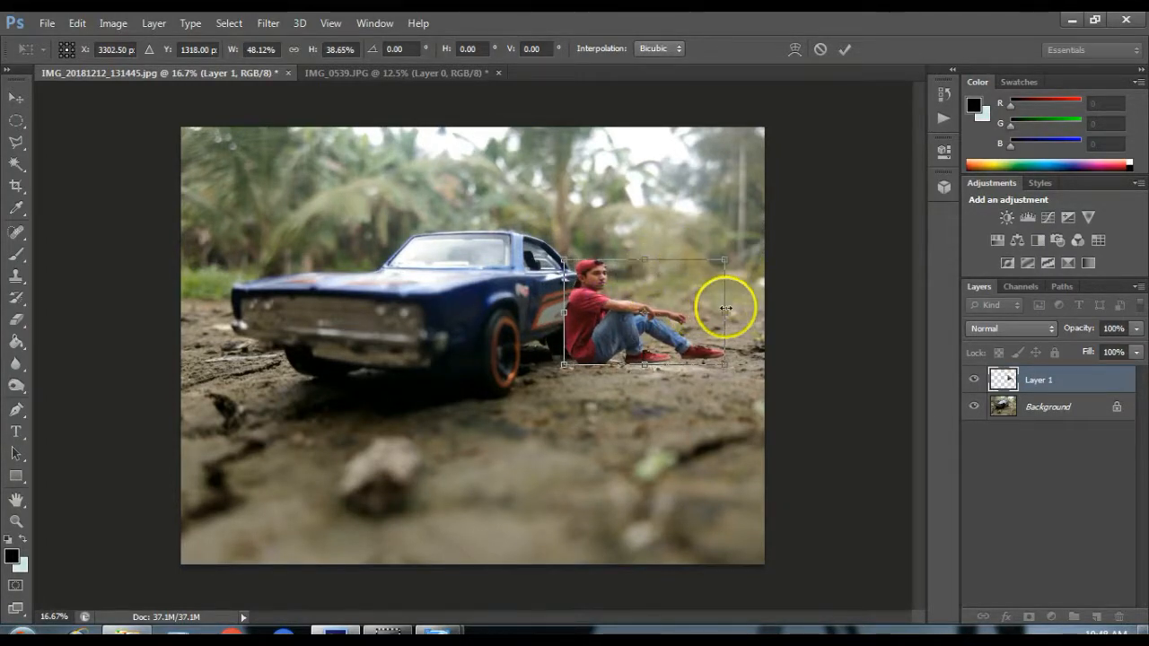
pyautogui.moveTo(725, 311); pyautogui.dragTo(716, 311)
pyautogui.moveTo(736, 259); pyautogui.dragTo(737, 259)
pyautogui.press('Return')
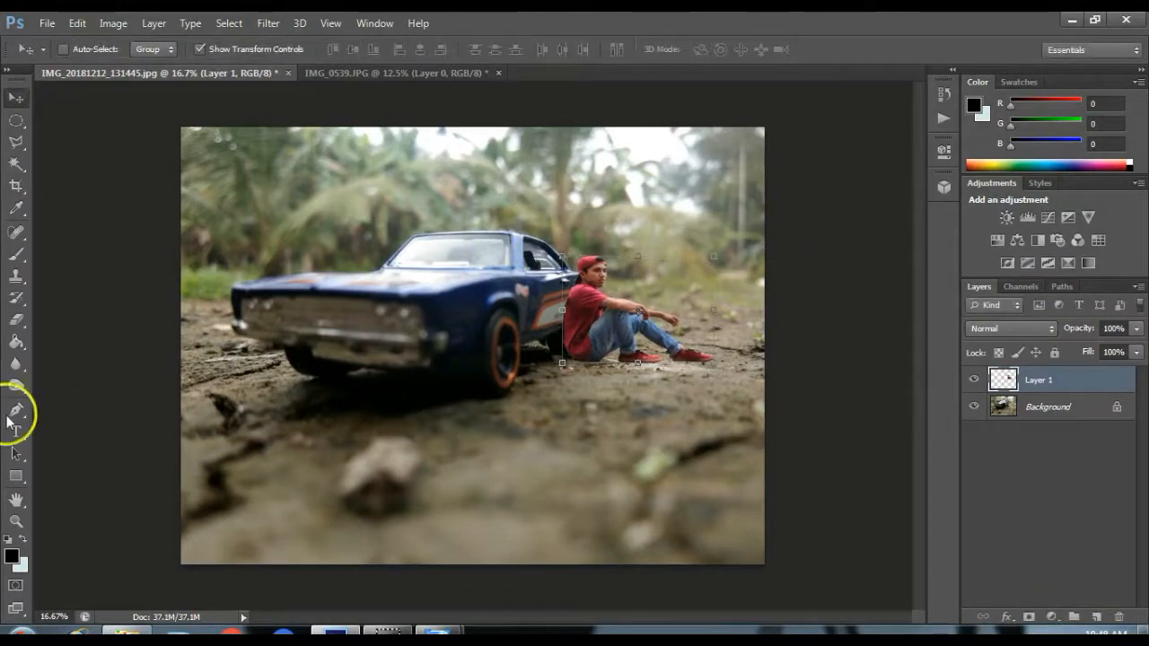
# - Soften the man's lower edges along the near shoe, jeans cuff and thigh with the Blur tool at 64% strength
pyautogui.click(16, 386)
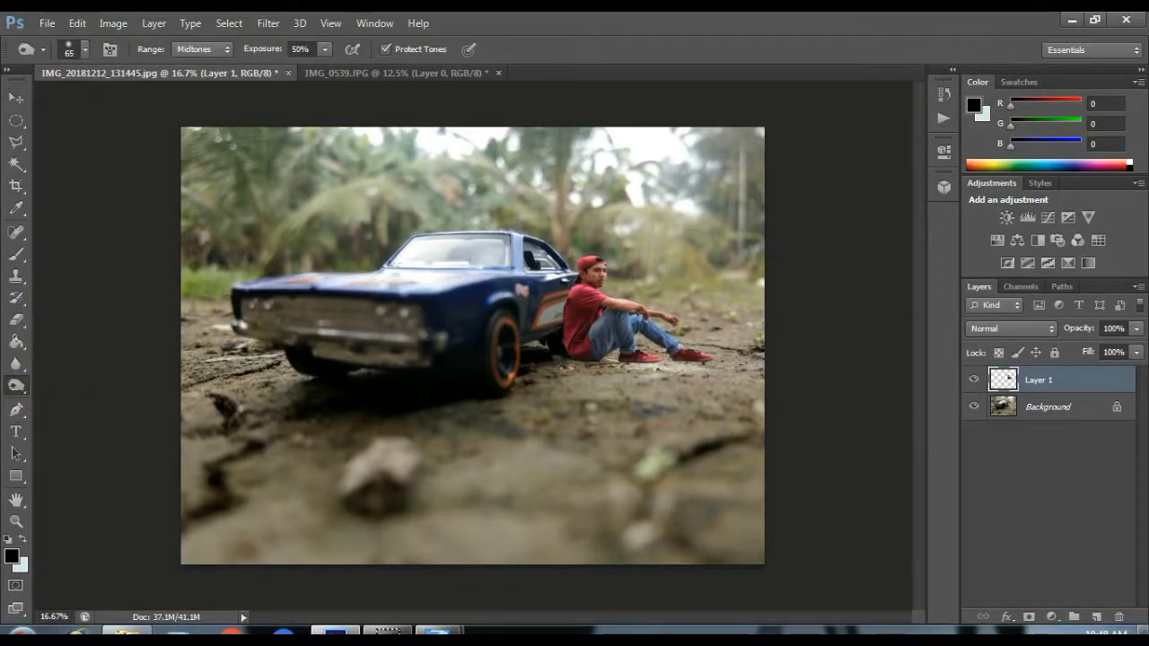
pyautogui.click(17, 364)
pyautogui.scroll(3, 584, 320)
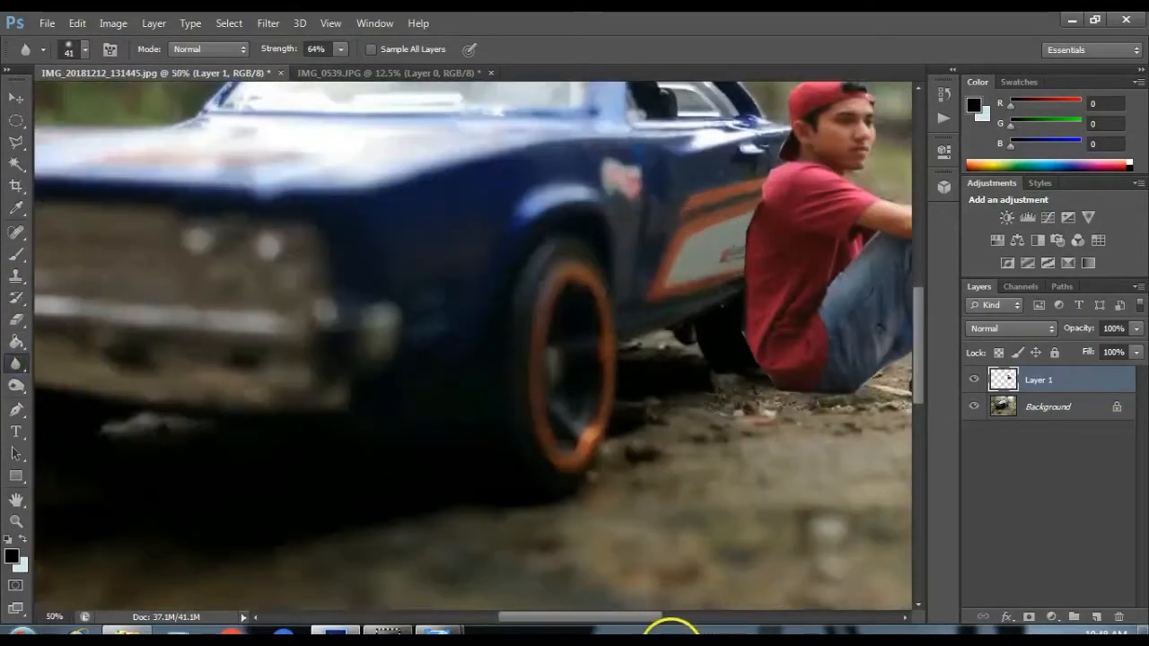
pyautogui.moveTo(635, 619); pyautogui.dragTo(729, 620)
pyautogui.hotkey('ctrl', '+')
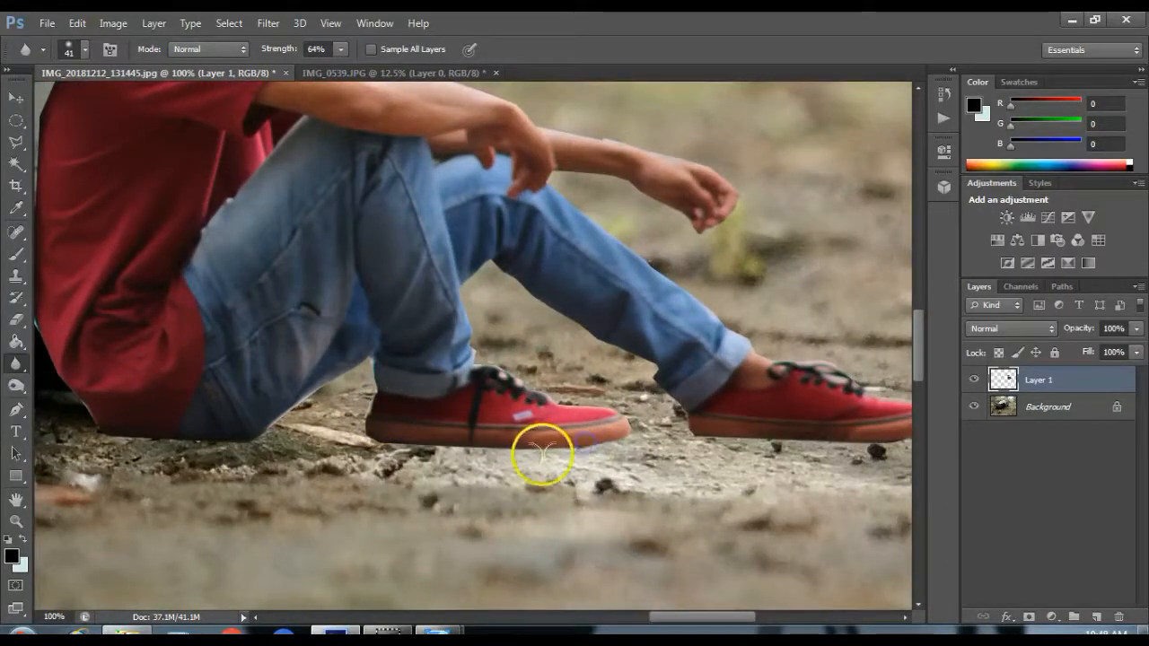
pyautogui.click(523, 447)
pyautogui.click(379, 390)
pyautogui.click(383, 381)
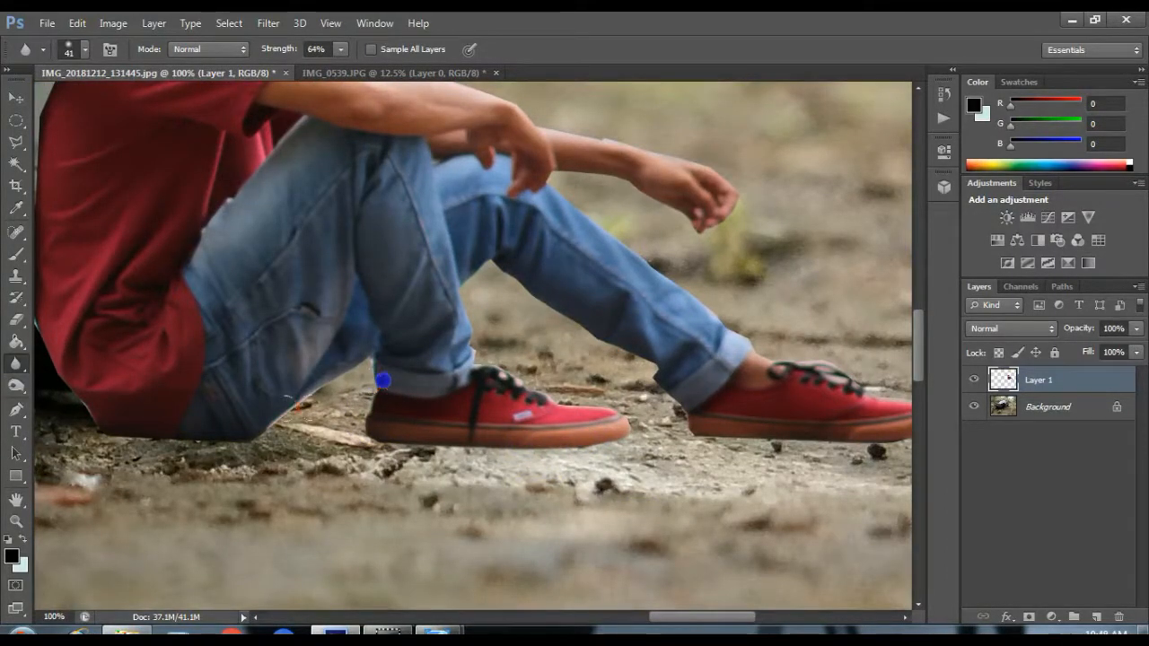
pyautogui.moveTo(334, 384)
pyautogui.mouseDown()
pyautogui.moveTo(287, 416)
pyautogui.moveTo(264, 452)
pyautogui.mouseUp()
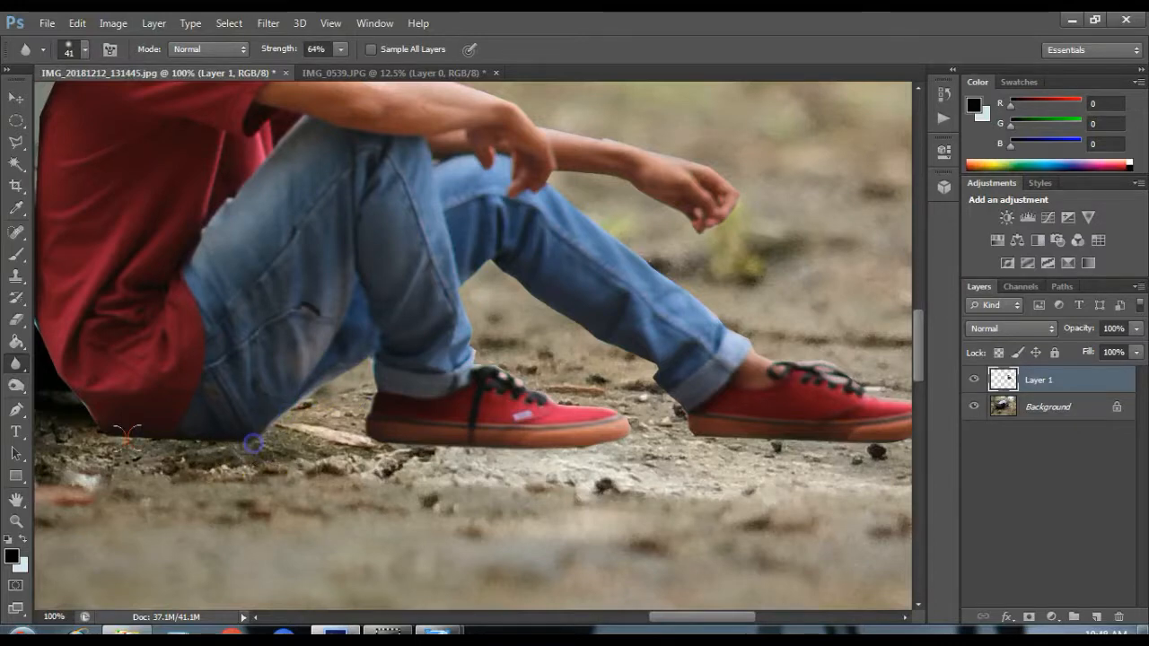
# - Blur the cut-out edge along the man's seat and the lower back of the red shirt
pyautogui.moveTo(684, 619)
pyautogui.mouseDown()
pyautogui.moveTo(607, 617)
pyautogui.moveTo(642, 618)
pyautogui.mouseUp()
pyautogui.click(476, 435)
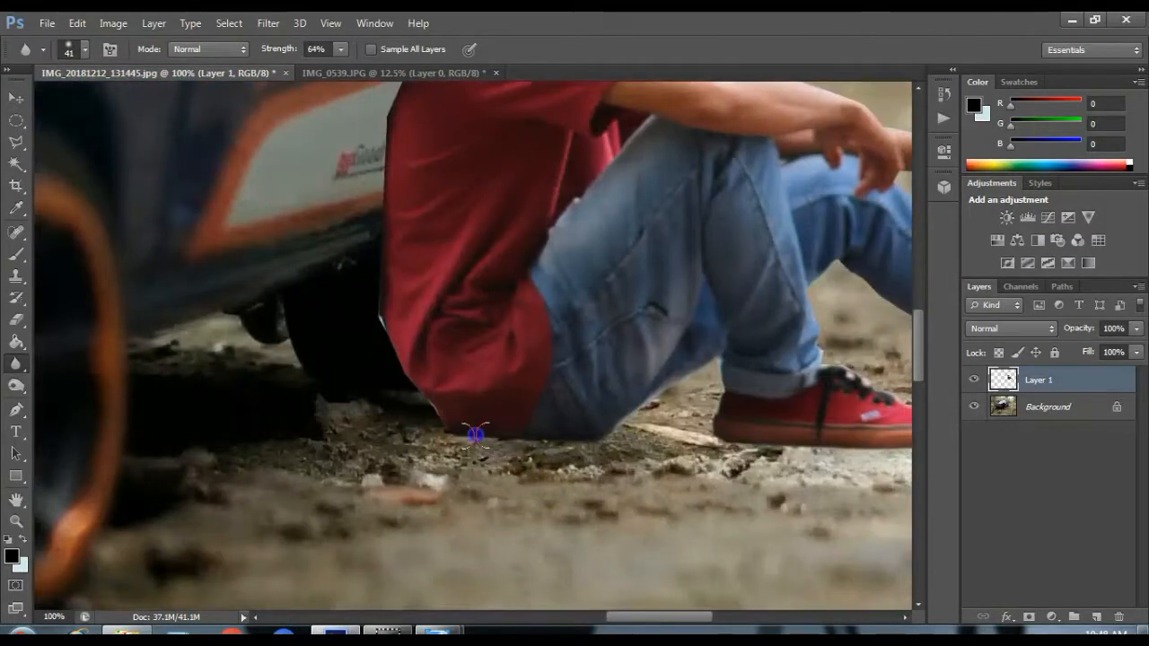
pyautogui.moveTo(367, 322); pyautogui.dragTo(371, 280)
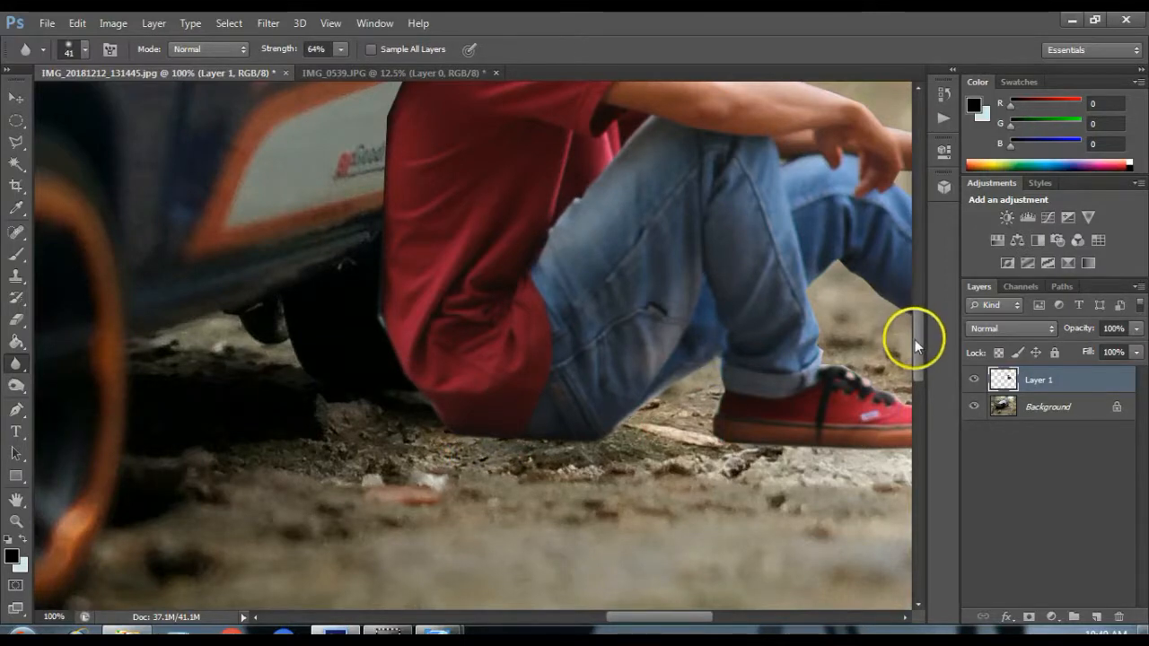
# - Blur the cut-out edges around the man's cap, face, chin and front shoulder
pyautogui.moveTo(918, 346); pyautogui.dragTo(922, 297)
pyautogui.click(471, 223)
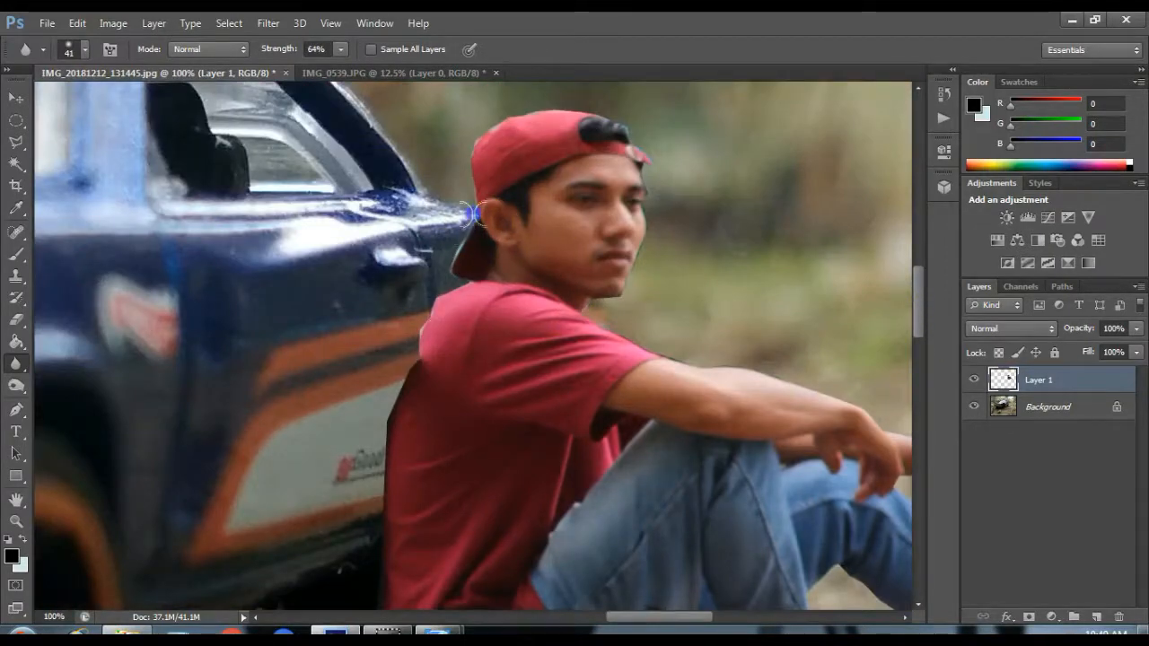
pyautogui.click(487, 128)
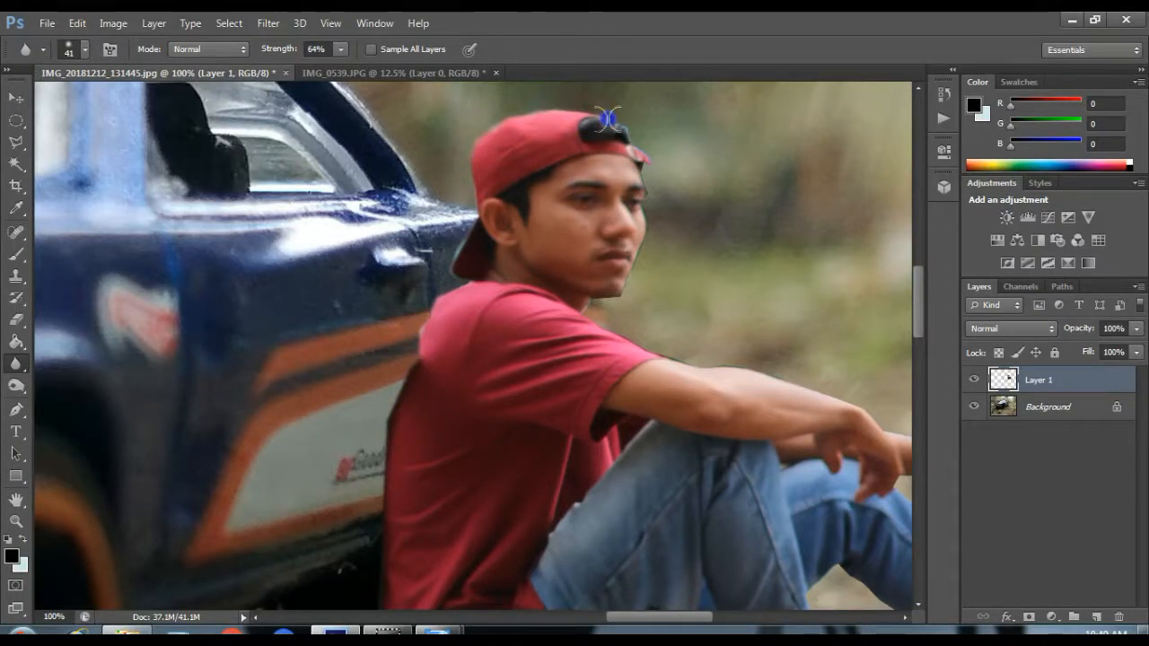
pyautogui.click(630, 183)
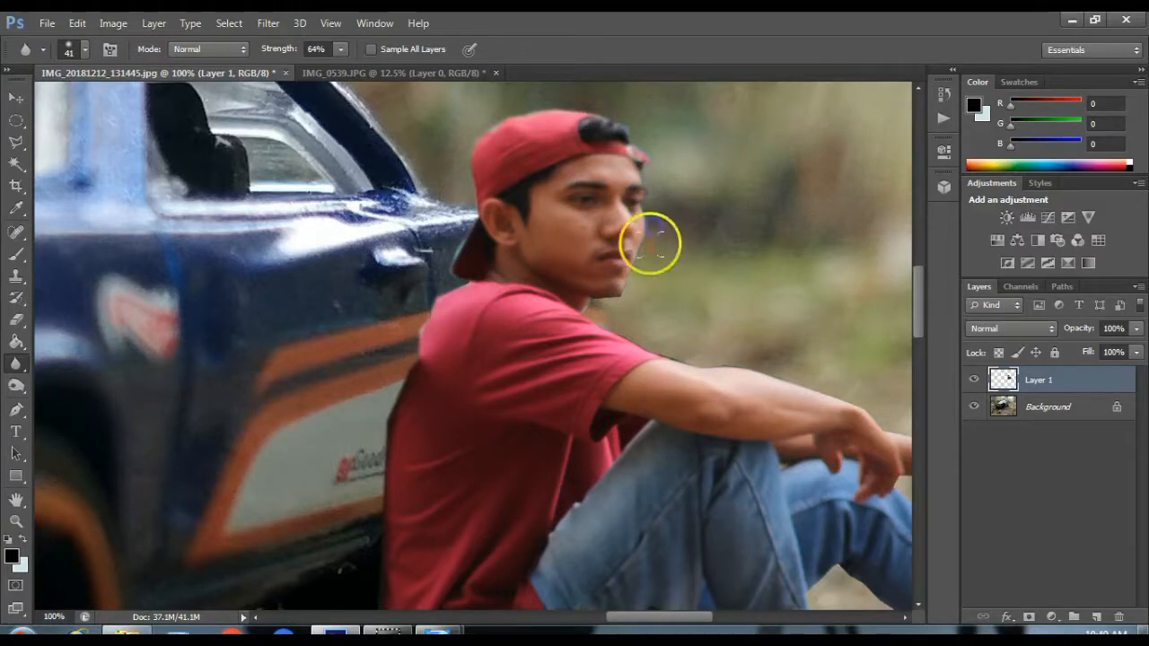
pyautogui.click(585, 302)
pyautogui.click(634, 354)
# - Blur the cut-out edges along the man's forearms, outstretched leg, far shoe and the inner leg
pyautogui.moveTo(631, 616); pyautogui.dragTo(687, 616)
pyautogui.click(334, 389)
pyautogui.moveTo(334, 389); pyautogui.dragTo(480, 428)
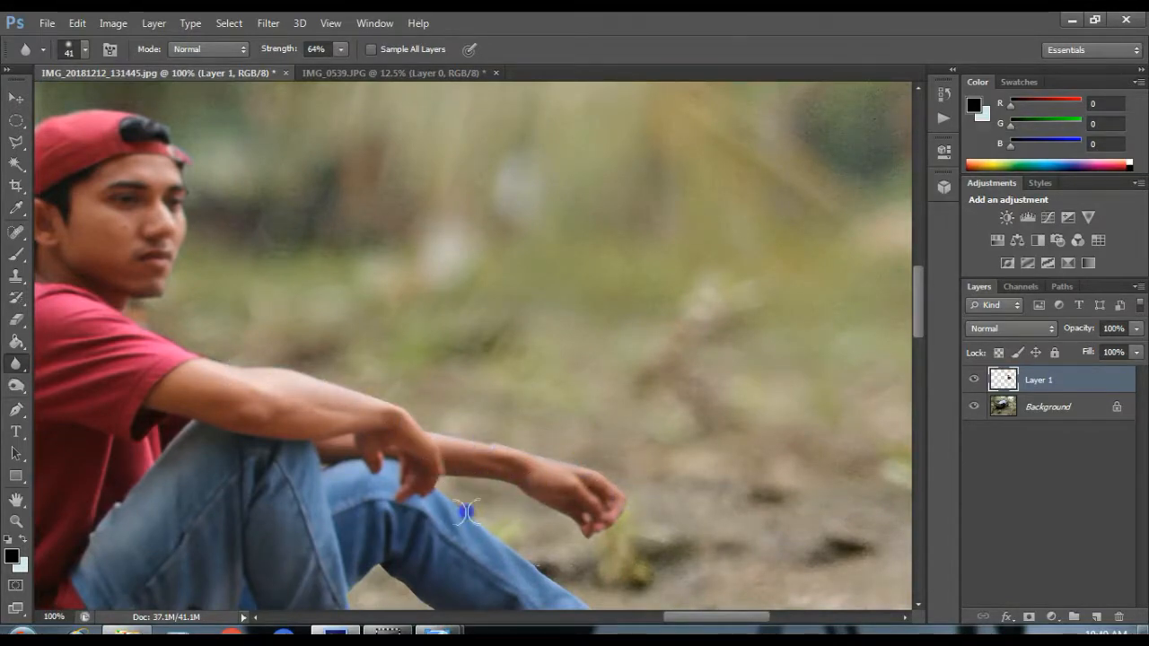
pyautogui.moveTo(918, 295); pyautogui.dragTo(918, 323)
pyautogui.click(488, 353)
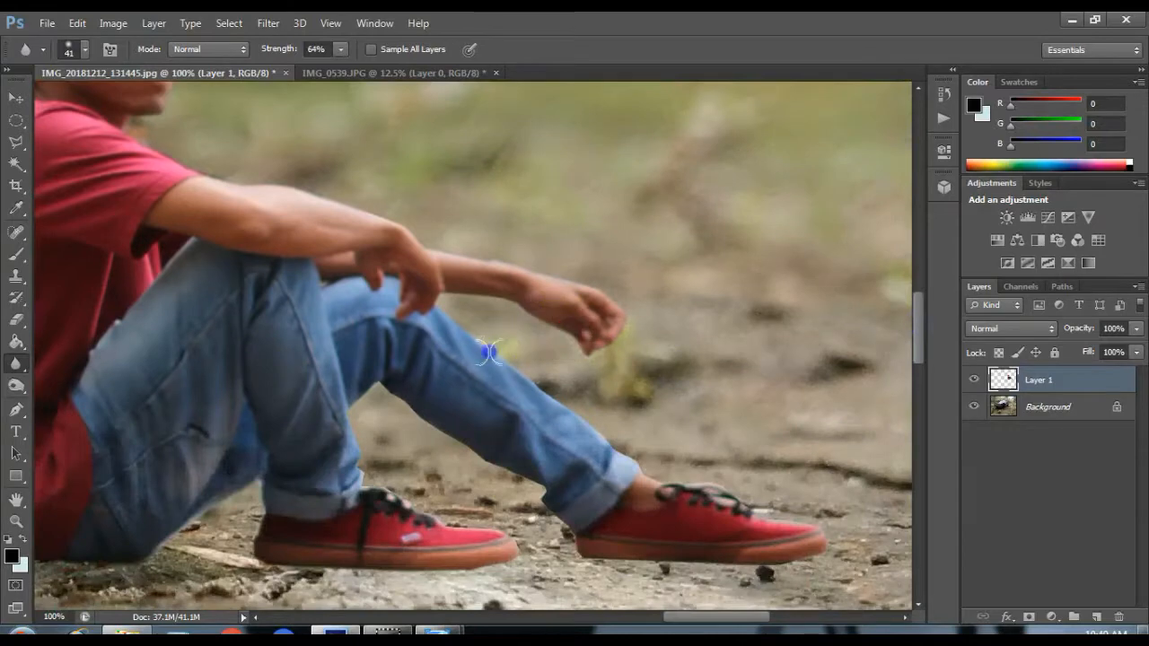
pyautogui.moveTo(686, 478); pyautogui.dragTo(816, 562)
pyautogui.moveTo(579, 544)
pyautogui.mouseDown()
pyautogui.moveTo(606, 520)
pyautogui.moveTo(569, 528)
pyautogui.mouseUp()
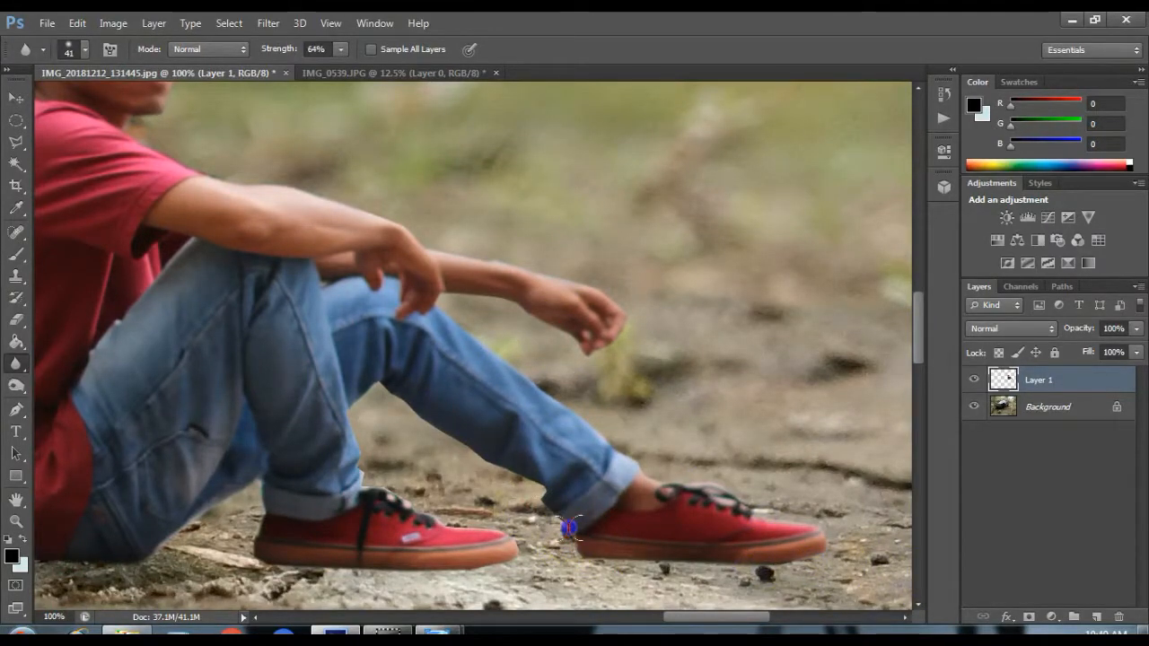
pyautogui.moveTo(368, 378); pyautogui.dragTo(308, 441)
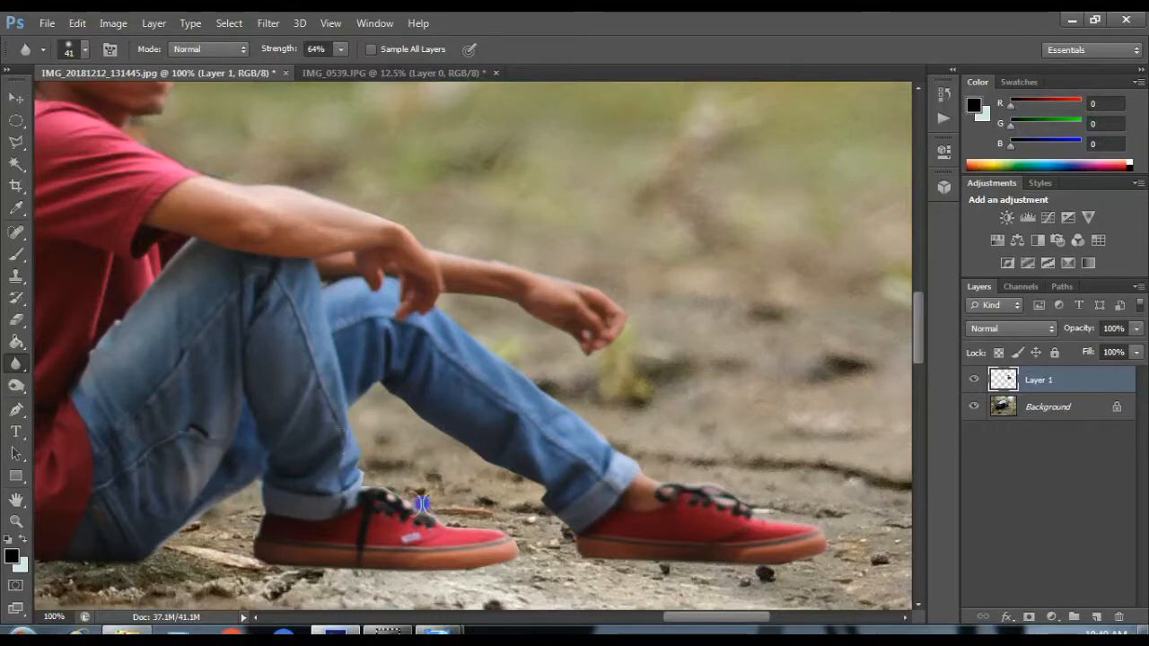
# - Slightly darken the man's layer with Levels by raising the black point and shifting the midtone point
pyautogui.hotkey('ctrl', '-')
pyautogui.hotkey('ctrl', '-')
pyautogui.hotkey('ctrl', '-')
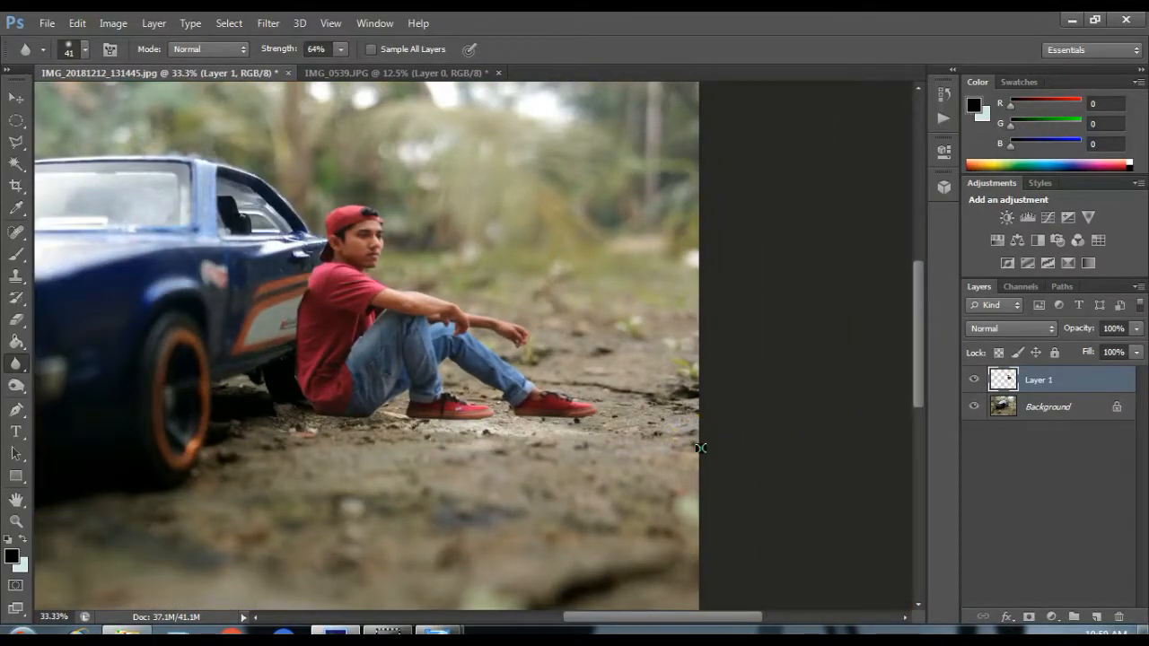
pyautogui.hotkey('ctrl', 'l')
pyautogui.moveTo(743, 361); pyautogui.dragTo(745, 362)
pyautogui.moveTo(851, 363); pyautogui.dragTo(854, 364)
pyautogui.press('Return')
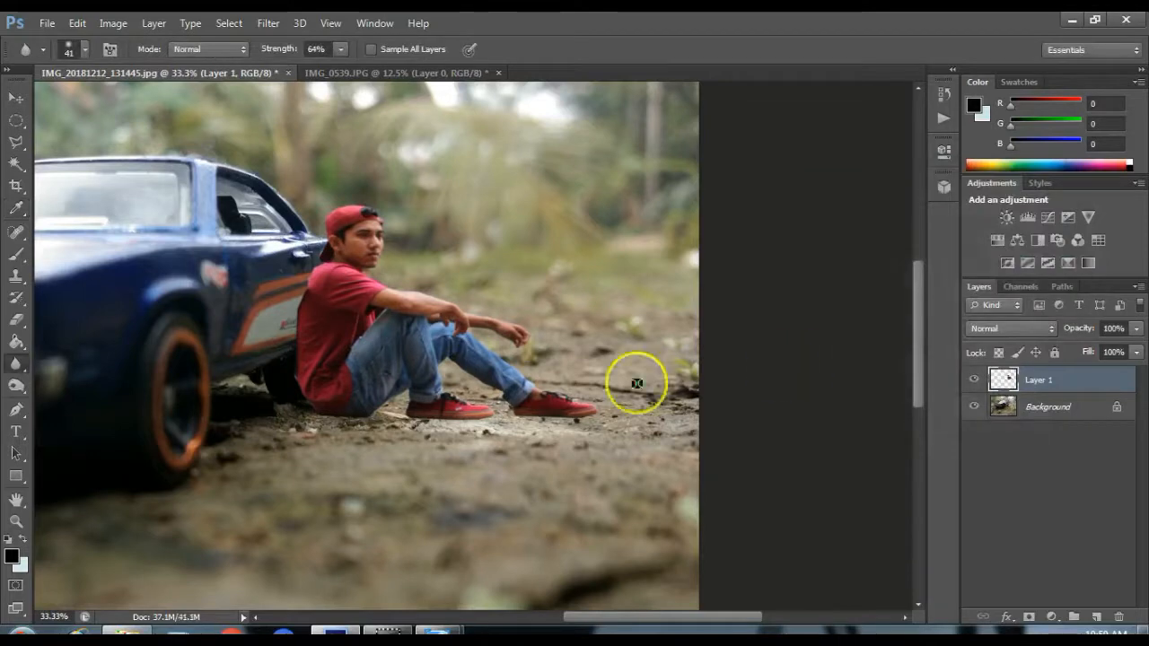
# - Partially erase the sole edge of the man's outstretched shoe with a 24 px Eraser at 53% opacity
pyautogui.click(16, 319)
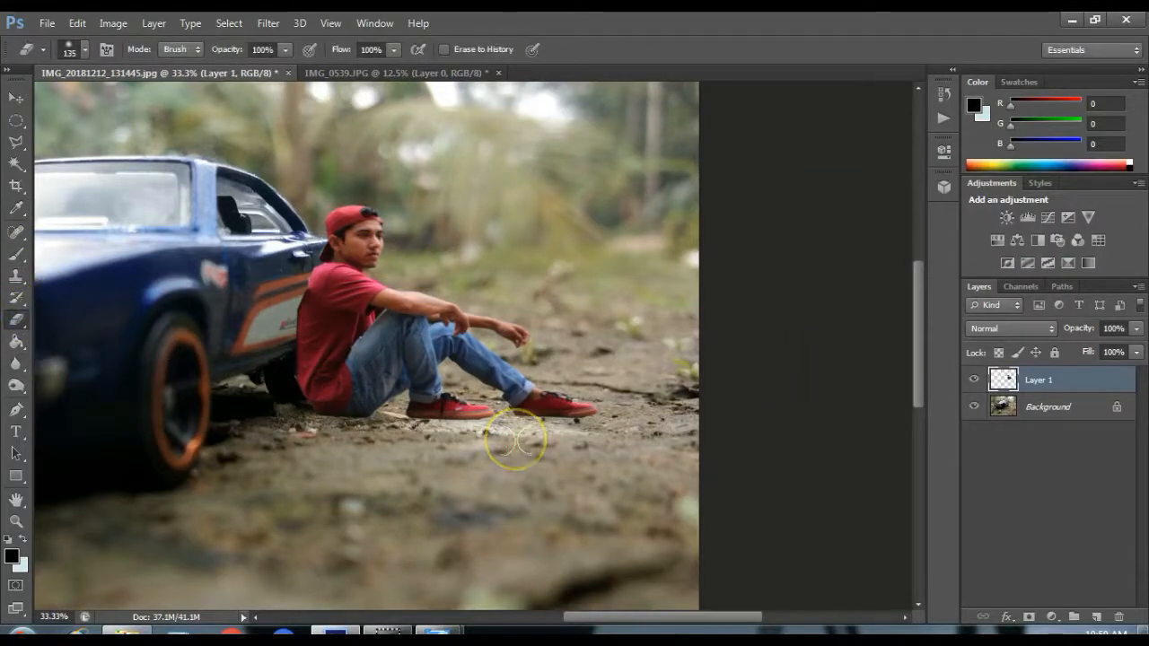
pyautogui.scroll(3, 514, 440)
pyautogui.moveTo(917, 317)
pyautogui.mouseDown()
pyautogui.moveTo(919, 365)
pyautogui.moveTo(851, 346)
pyautogui.mouseUp()
pyautogui.rightClick(811, 307)
pyautogui.click(868, 344)
pyautogui.click(283, 51)
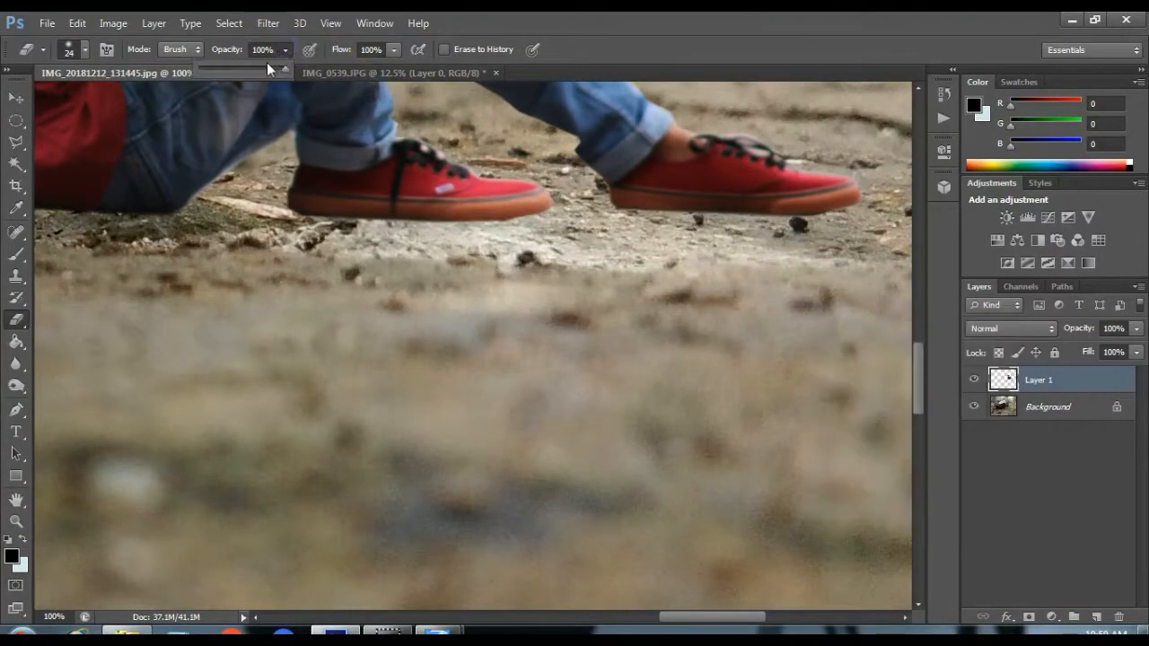
pyautogui.click(247, 65)
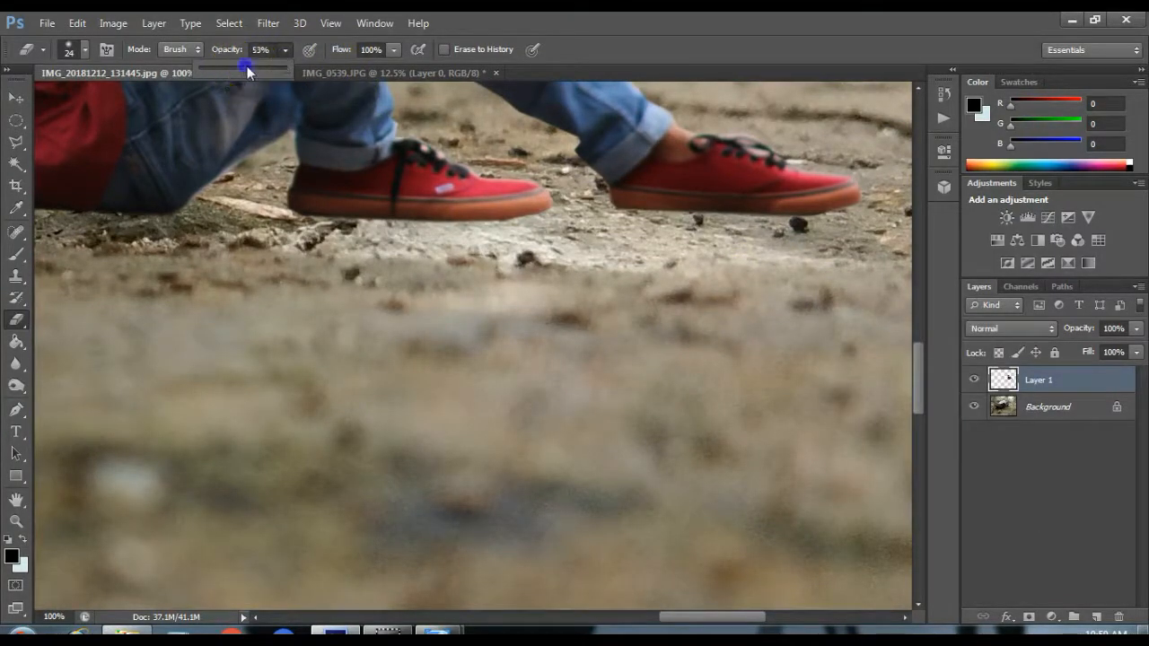
pyautogui.click(810, 219)
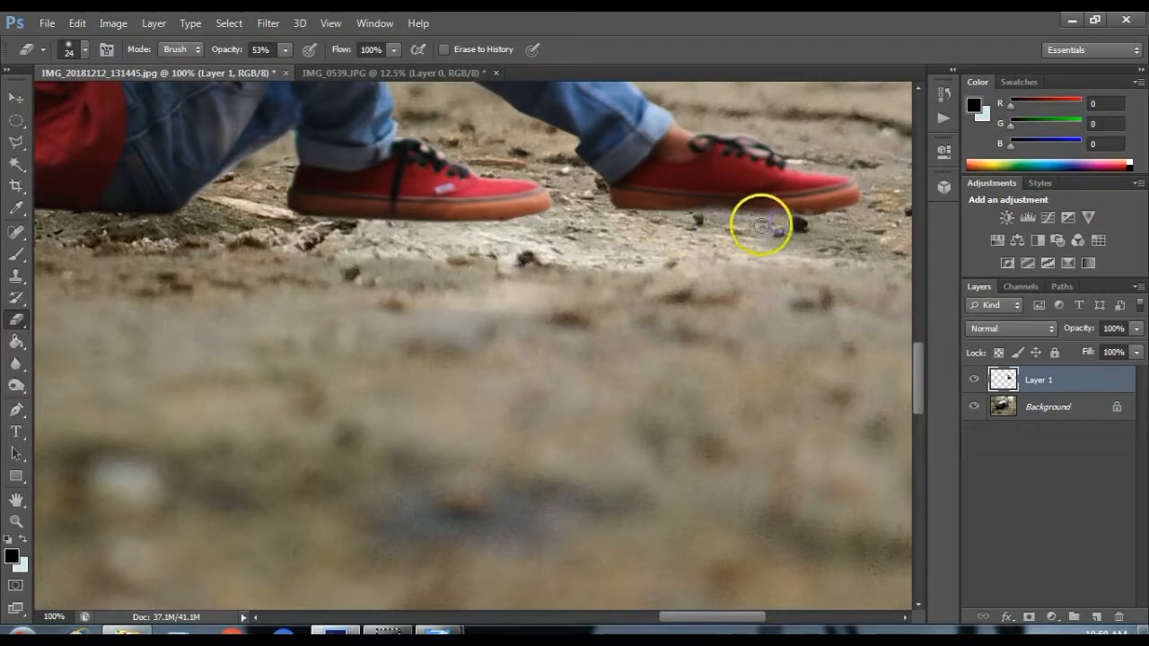
# - Step back through the document history to undo the last eraser strokes on the outstretched shoe's sole
pyautogui.hotkey('ctrl', '-')
pyautogui.hotkey('ctrl', '-')
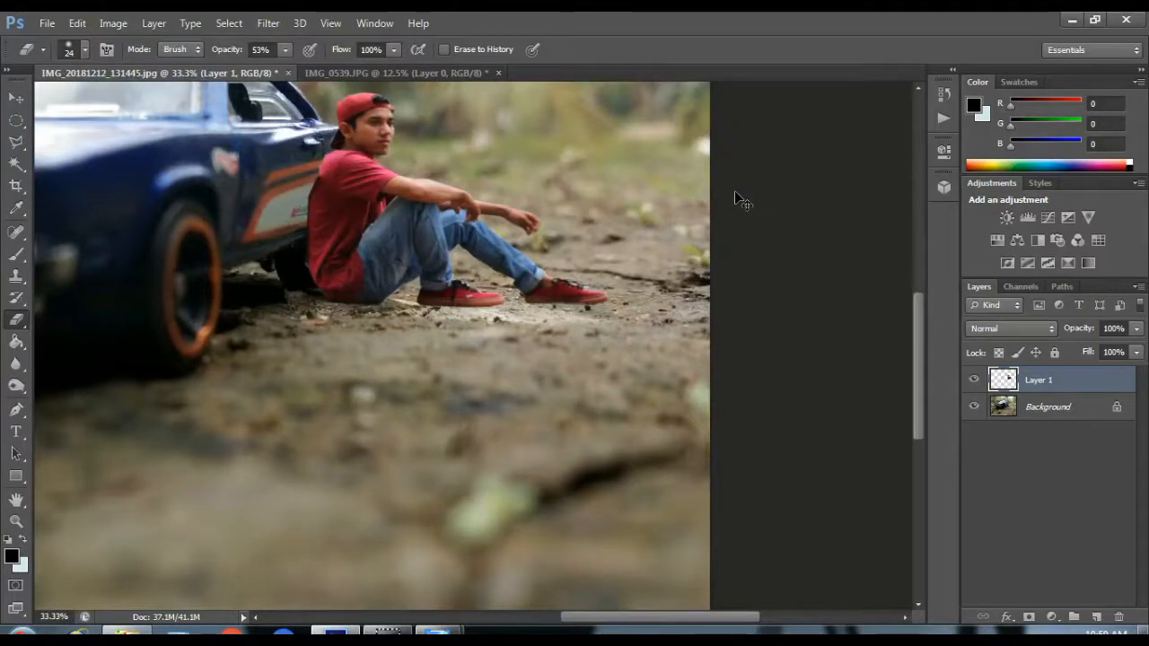
pyautogui.hotkey('ctrl', '+')
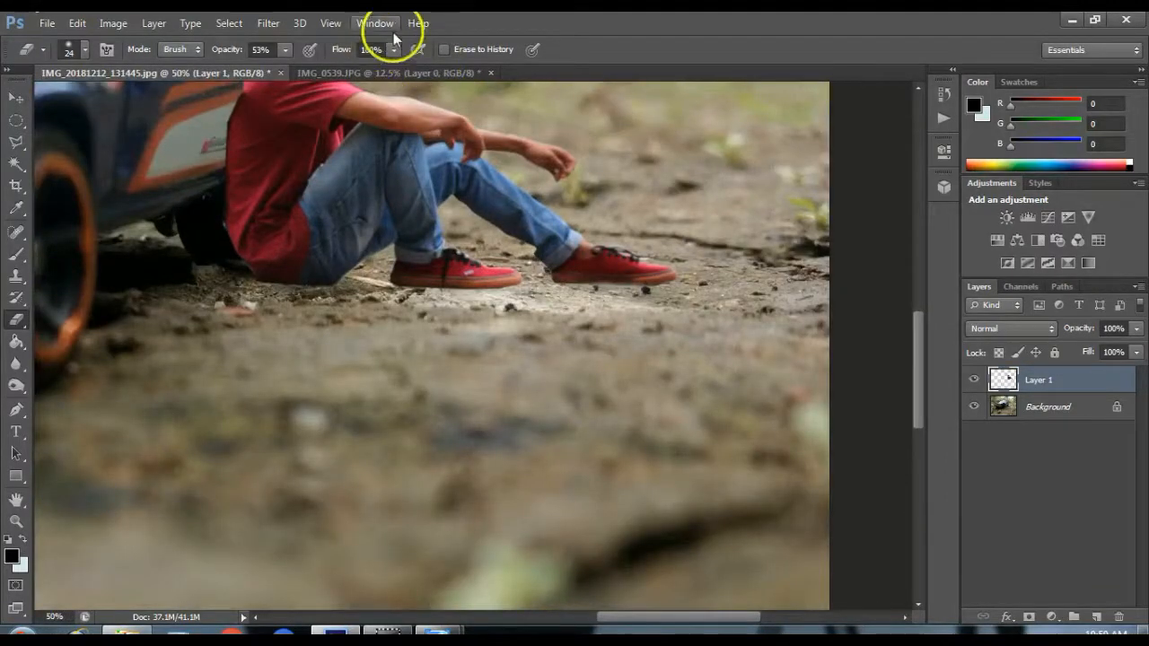
pyautogui.click(945, 97)
pyautogui.click(799, 119)
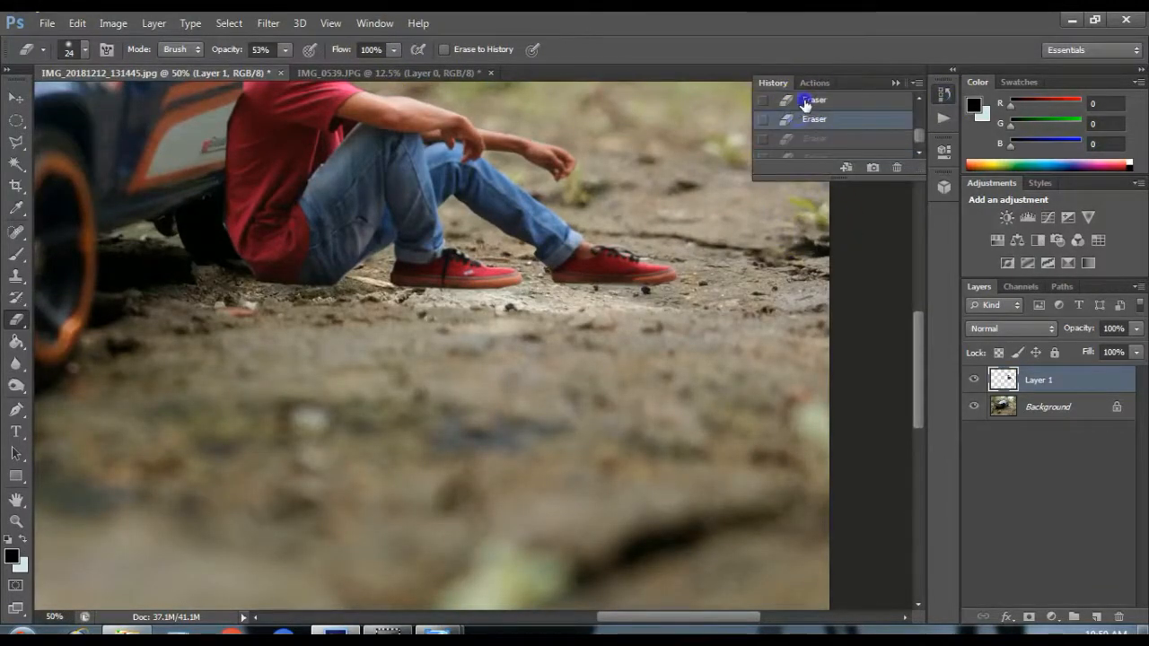
pyautogui.click(806, 100)
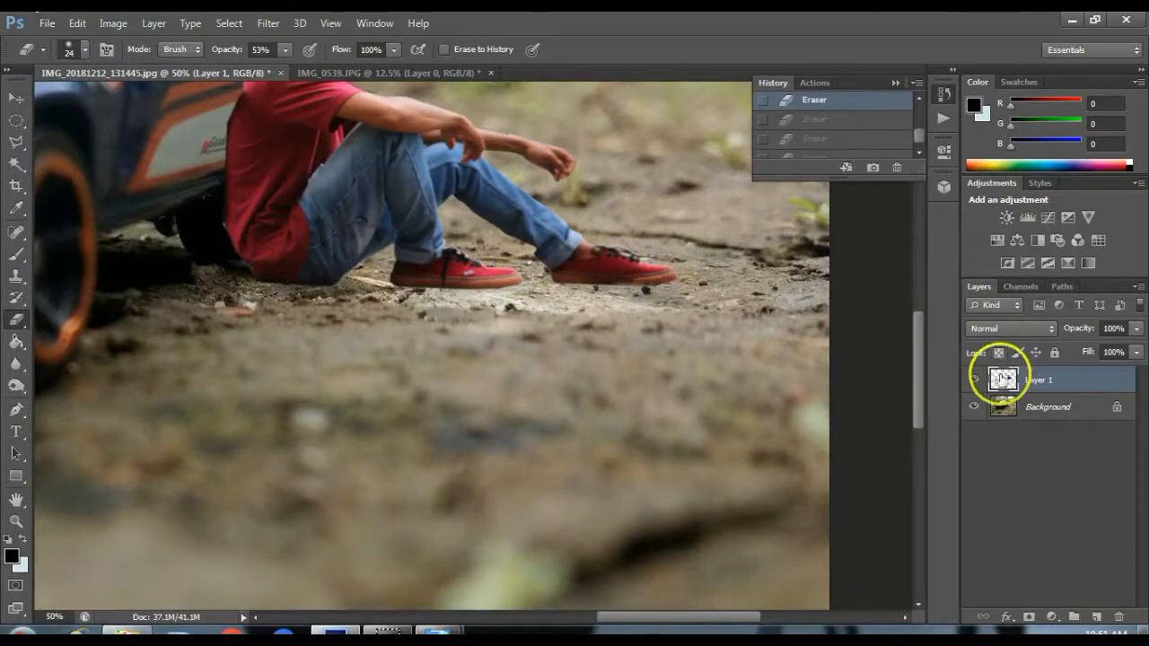
# - Add a new layer beneath the man's layer and set a soft black brush to 70 px with 0% hardness
pyautogui.click(1097, 617)
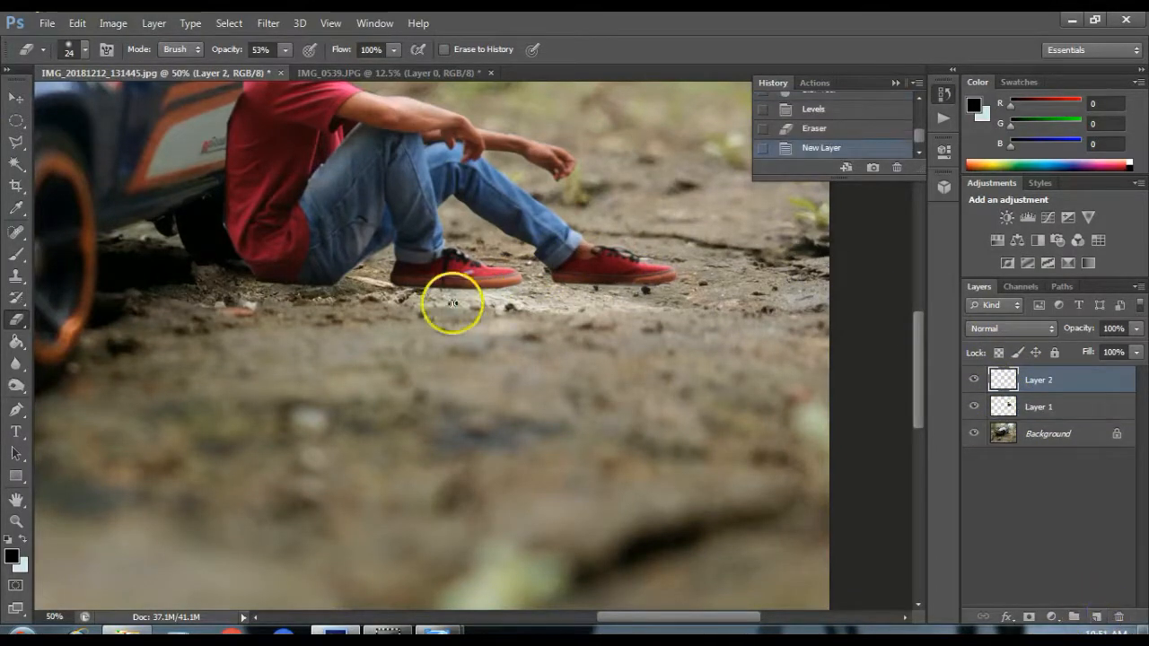
pyautogui.click(16, 253)
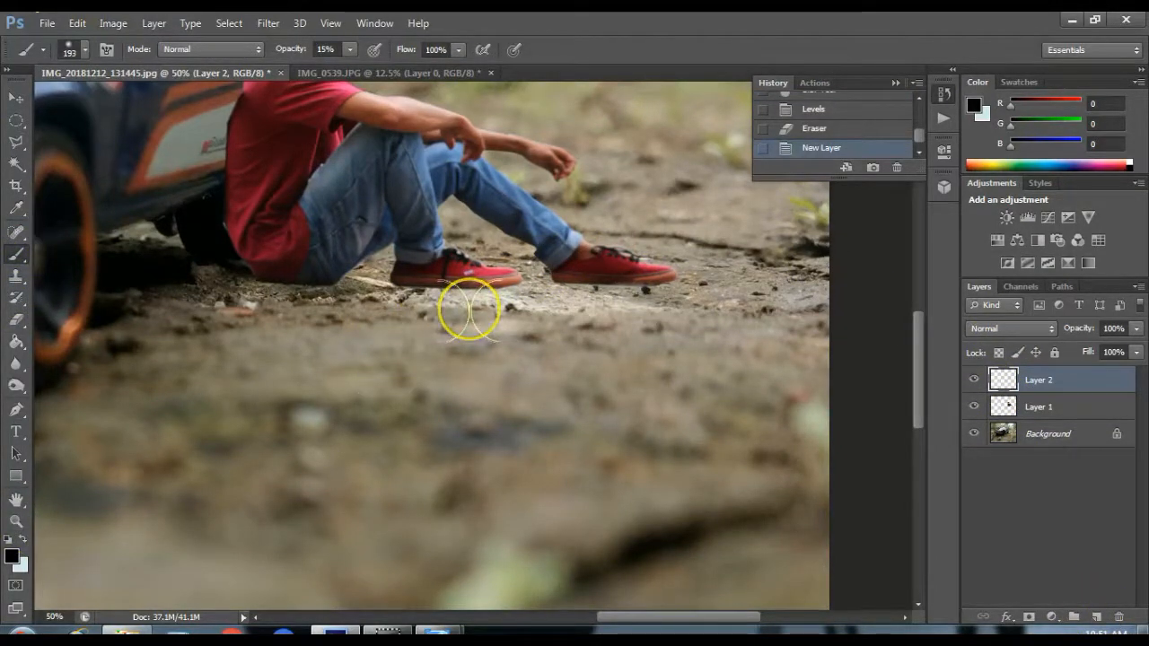
pyautogui.scroll(1, 469, 308)
pyautogui.moveTo(1065, 377); pyautogui.dragTo(1056, 415)
pyautogui.rightClick(634, 257)
pyautogui.click(706, 299)
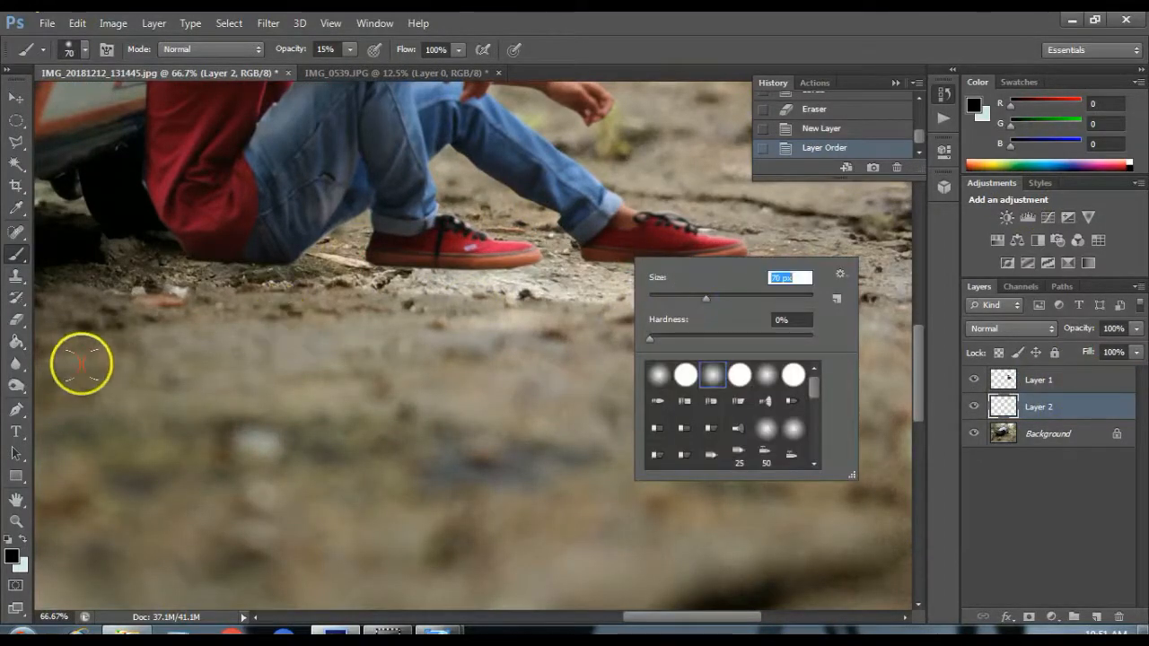
pyautogui.press('Return')
# - Set the brush opacity to 67% and paint a black contact shadow on the ground under the outstretched shoe
pyautogui.click(351, 50)
pyautogui.moveTo(351, 69); pyautogui.dragTo(396, 69)
pyautogui.moveTo(721, 257)
pyautogui.mouseDown()
pyautogui.moveTo(633, 262)
pyautogui.moveTo(713, 264)
pyautogui.moveTo(655, 265)
pyautogui.mouseUp()
pyautogui.moveTo(638, 267); pyautogui.dragTo(596, 261)
pyautogui.moveTo(610, 260)
pyautogui.mouseDown()
pyautogui.moveTo(705, 271)
pyautogui.moveTo(742, 255)
pyautogui.mouseUp()
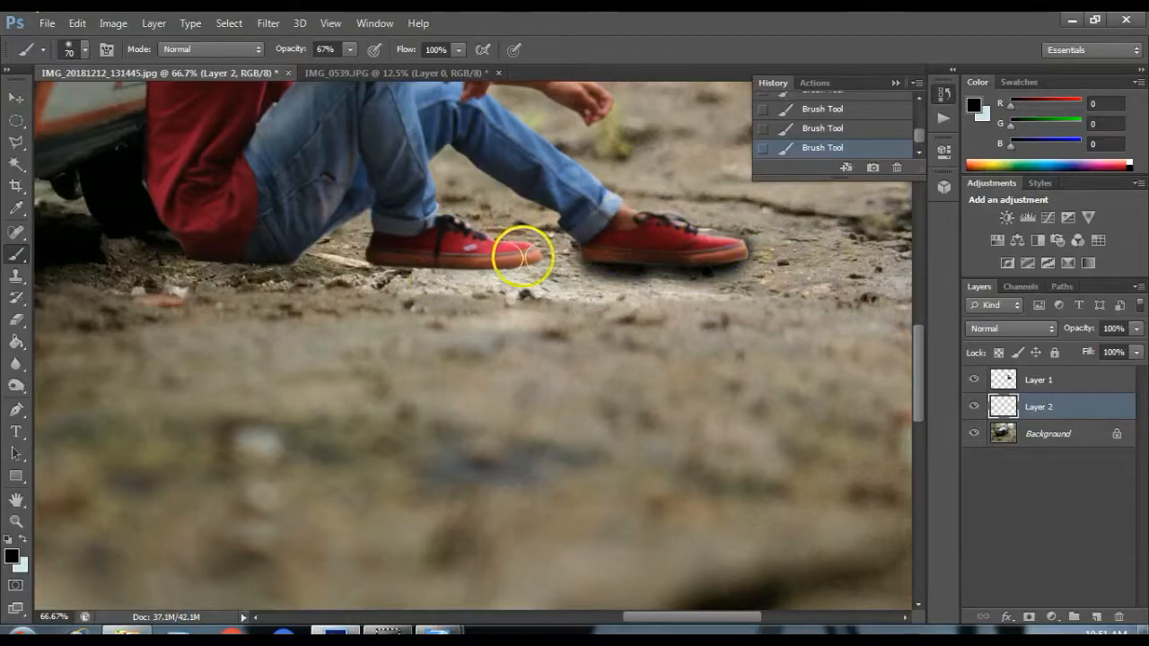
# - Lower the outstretched shoe's shadow layer to 20% opacity
pyautogui.moveTo(1136, 329); pyautogui.dragTo(1095, 348)
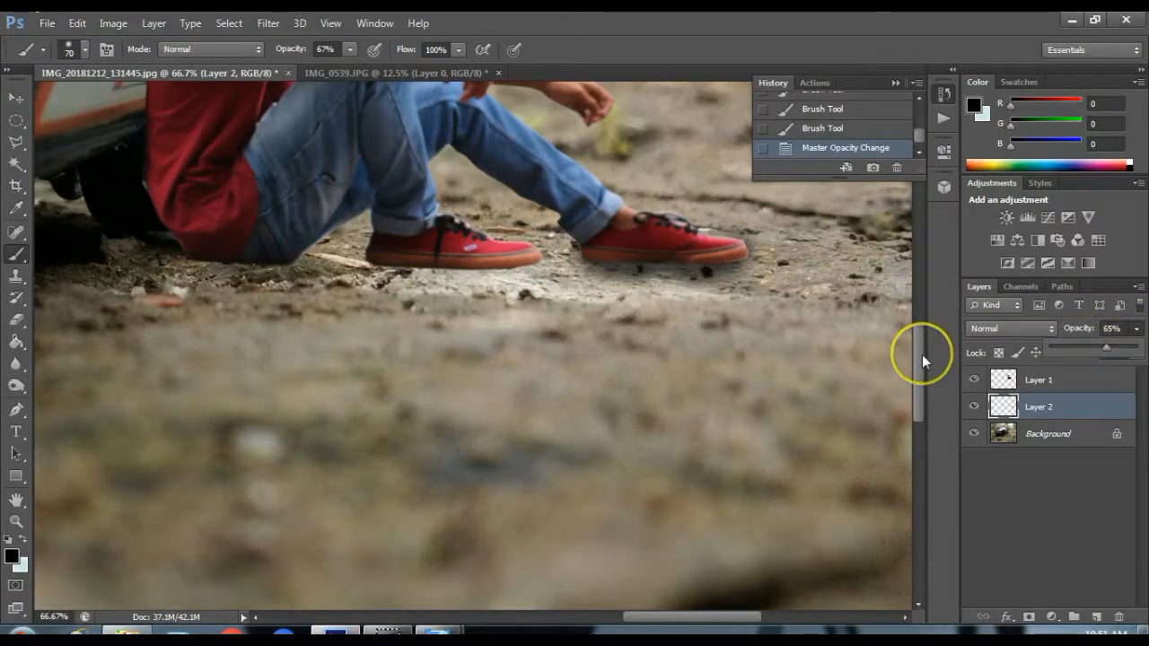
pyautogui.hotkey('ctrl', '-')
pyautogui.hotkey('ctrl', '-')
pyautogui.hotkey('ctrl', '-')
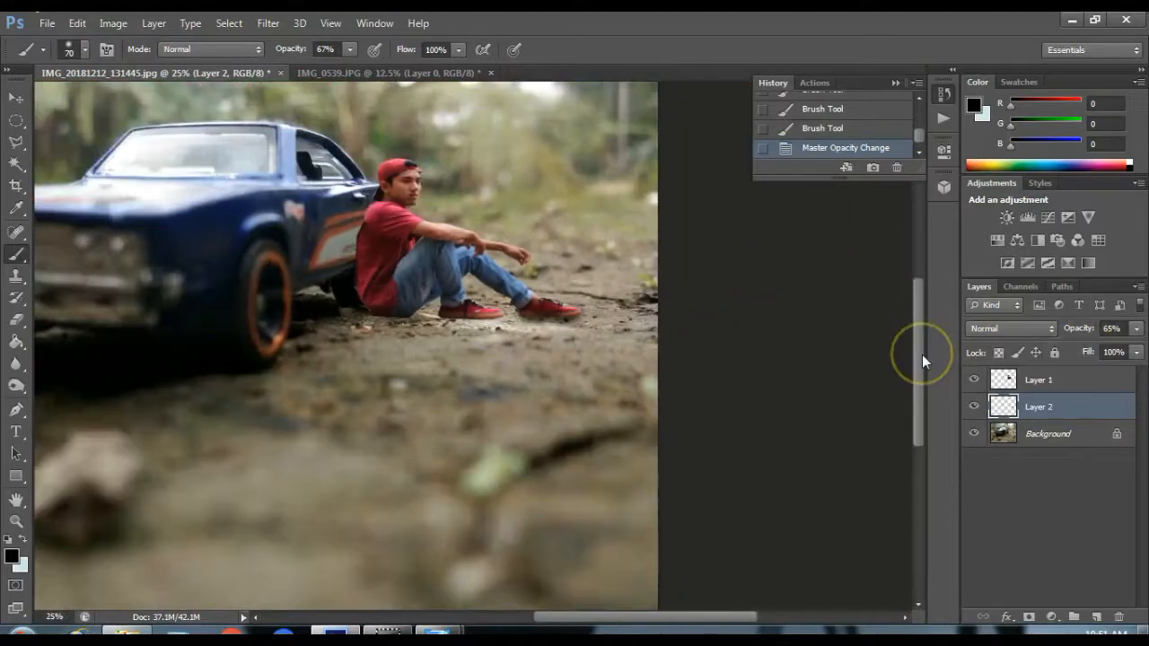
pyautogui.click(1137, 328)
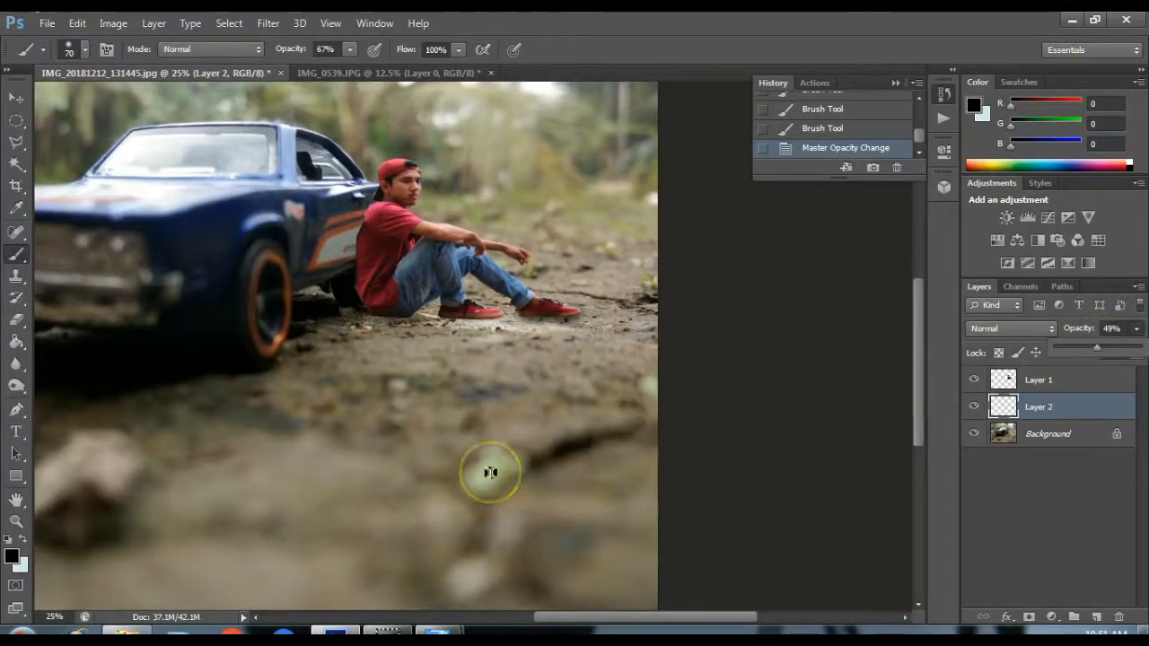
pyautogui.hotkey('ctrl', '+')
pyautogui.hotkey('ctrl', '+')
pyautogui.hotkey('ctrl', '+')
pyautogui.hotkey('ctrl', '+')
pyautogui.click(1136, 328)
pyautogui.moveTo(1101, 348); pyautogui.dragTo(1074, 345)
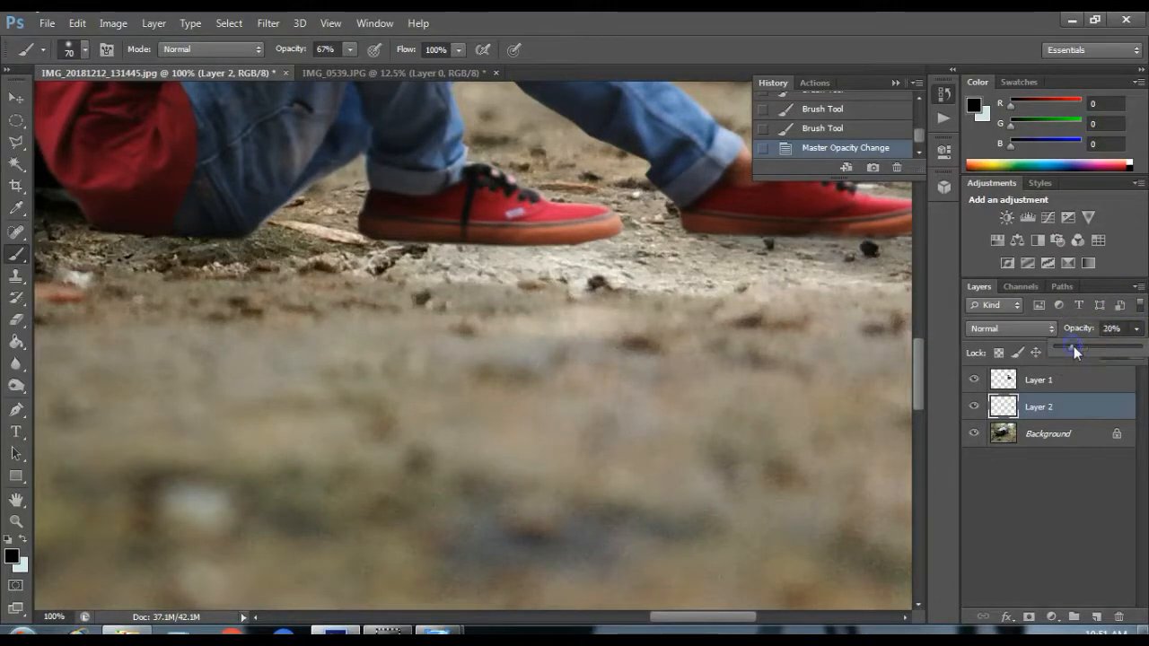
# - On another new layer beneath the man, paint a black contact shadow along the sole of the nearer shoe
pyautogui.click(1096, 617)
pyautogui.click(518, 228)
pyautogui.click(486, 230)
pyautogui.click(458, 228)
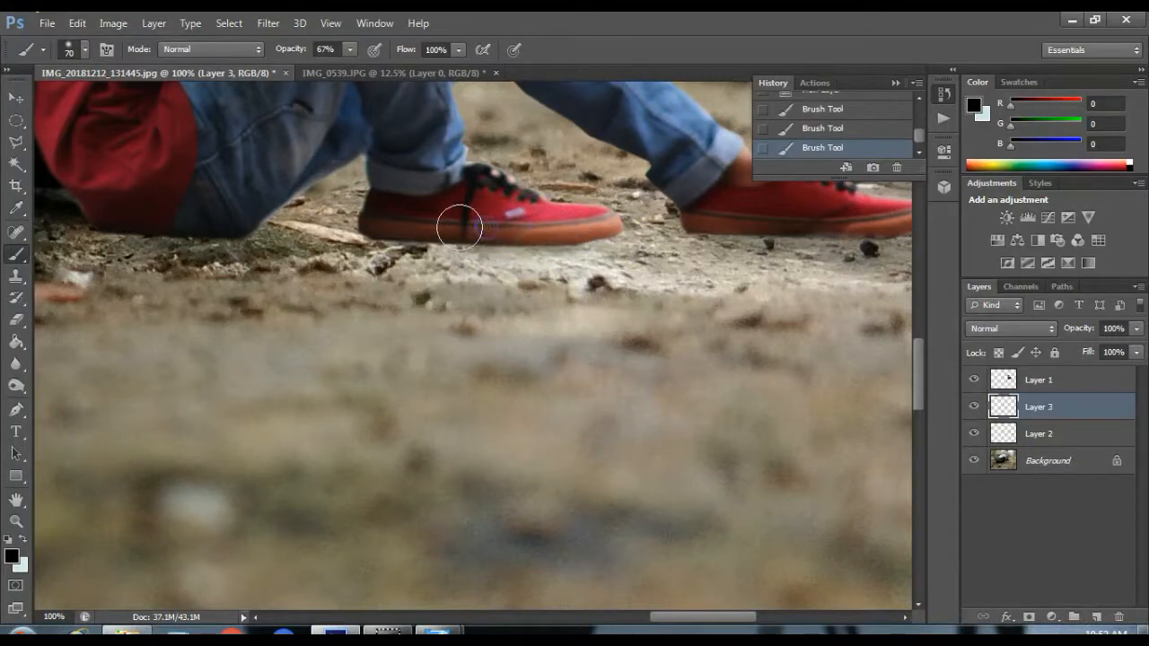
pyautogui.click(421, 225)
pyautogui.click(390, 221)
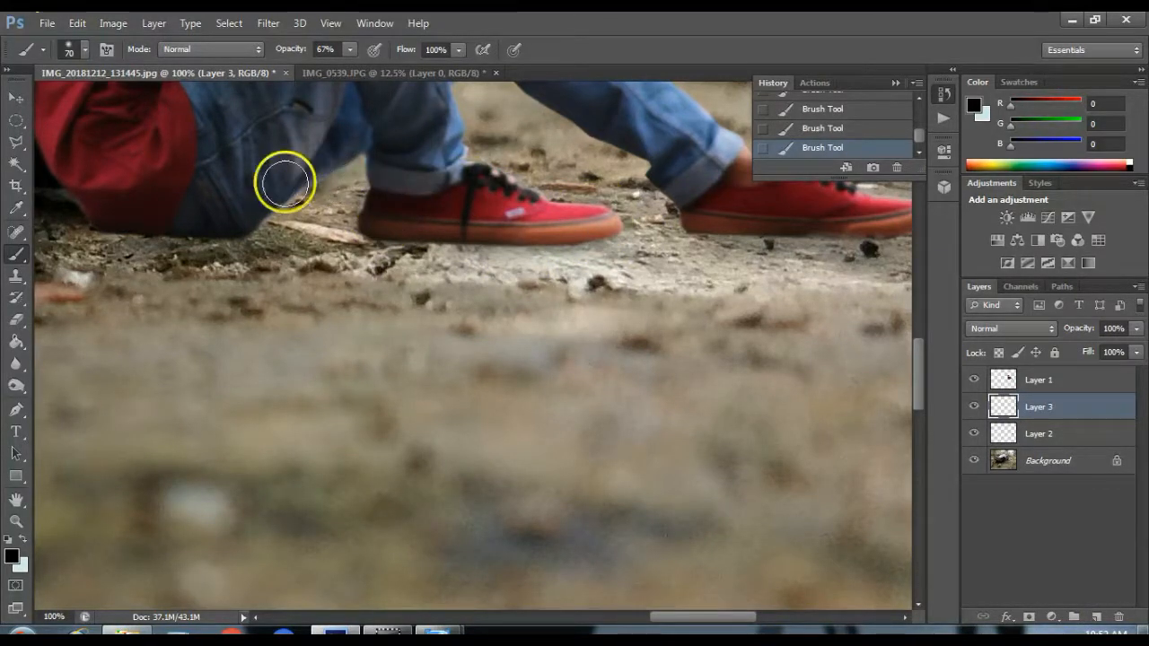
# - Add a new layer directly beneath the man's layer for the shadow he casts on the car
pyautogui.hotkey('ctrl', '-')
pyautogui.hotkey('ctrl', '-')
pyautogui.hotkey('ctrl', '-')
pyautogui.hotkey('ctrl', '-')
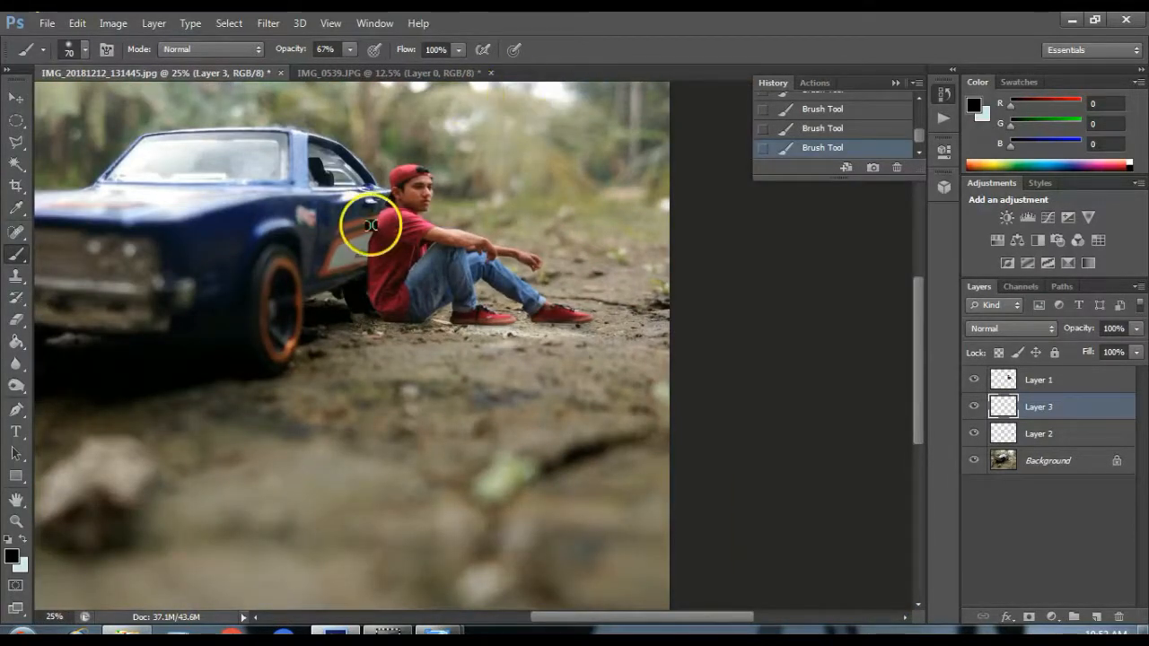
pyautogui.click(1097, 617)
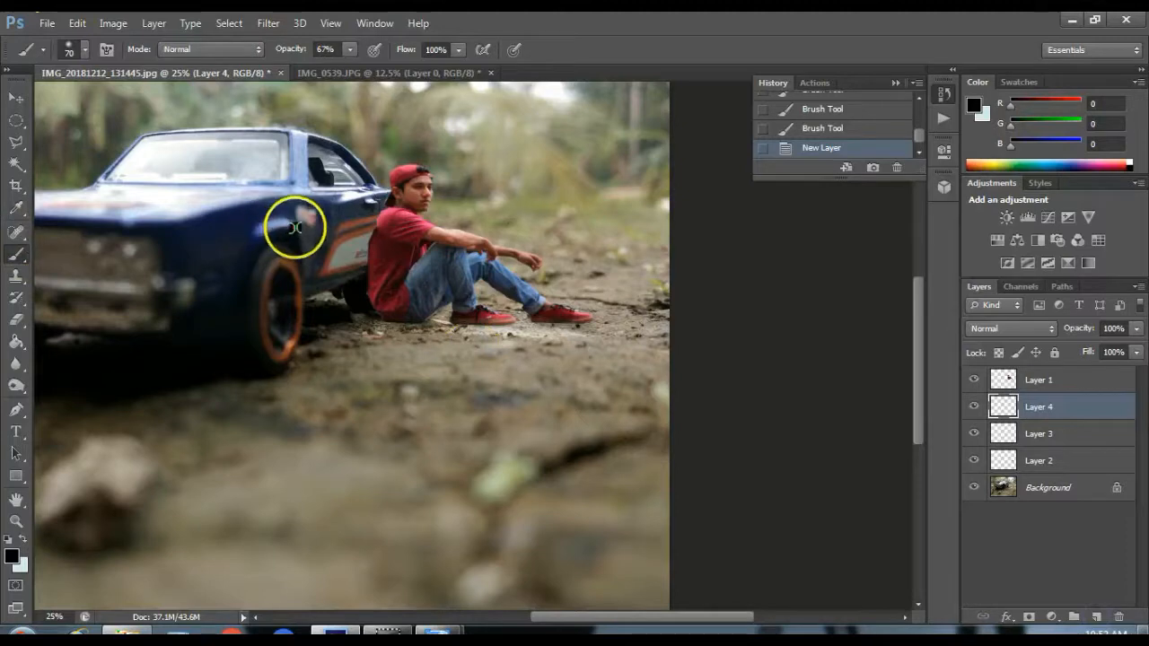
pyautogui.hotkey('ctrl', '+')
pyautogui.hotkey('ctrl', '+')
pyautogui.hotkey('ctrl', '+')
pyautogui.moveTo(662, 617); pyautogui.dragTo(641, 617)
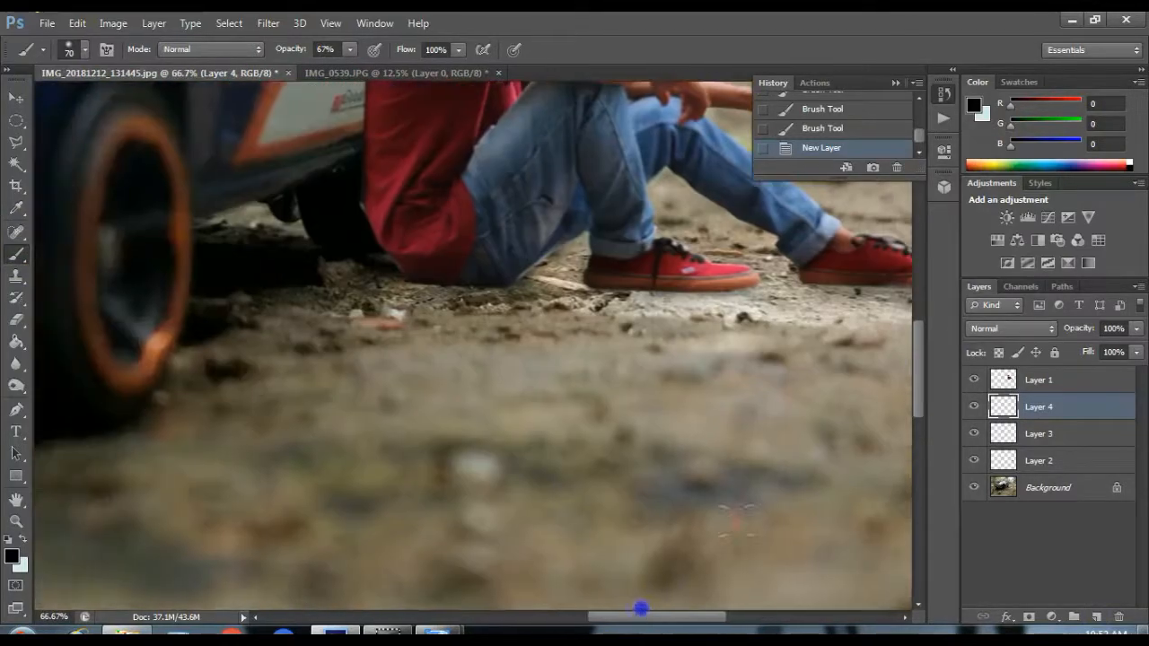
pyautogui.moveTo(919, 374); pyautogui.dragTo(916, 318)
# - Paint a black shadow on the car's side along the man's back and set that layer's opacity to 78%
pyautogui.click(389, 258)
pyautogui.moveTo(388, 264); pyautogui.dragTo(366, 358)
pyautogui.click(386, 316)
pyautogui.moveTo(386, 316); pyautogui.dragTo(363, 375)
pyautogui.hotkey('ctrl', 'z')
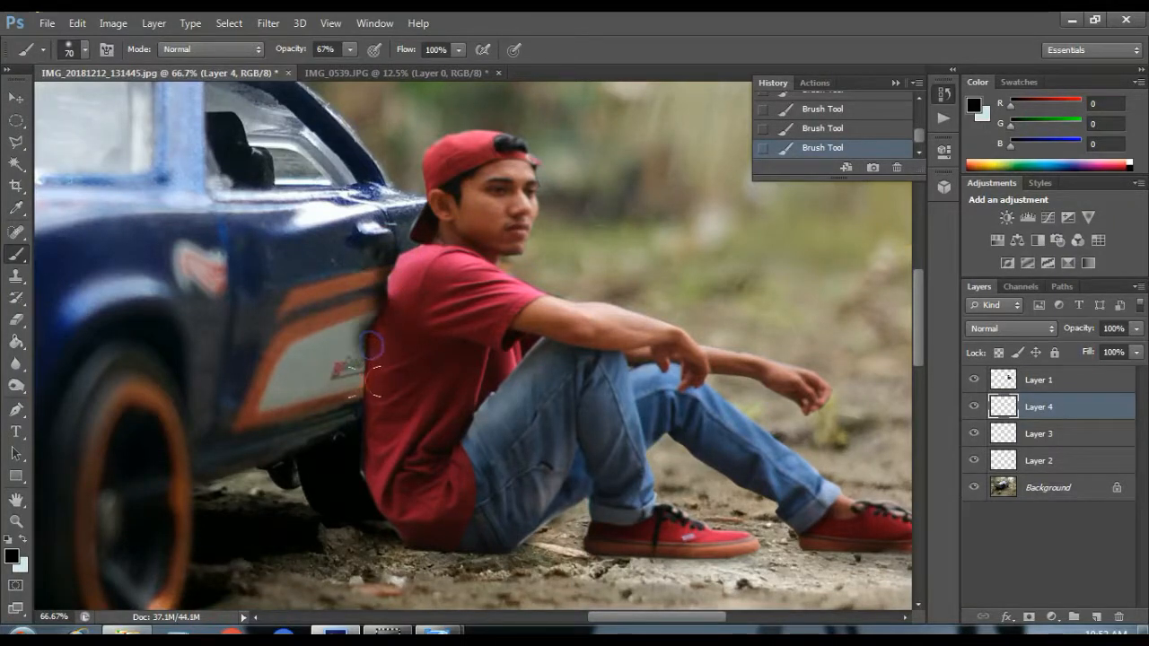
pyautogui.click(1136, 329)
pyautogui.moveTo(1120, 349); pyautogui.dragTo(1118, 348)
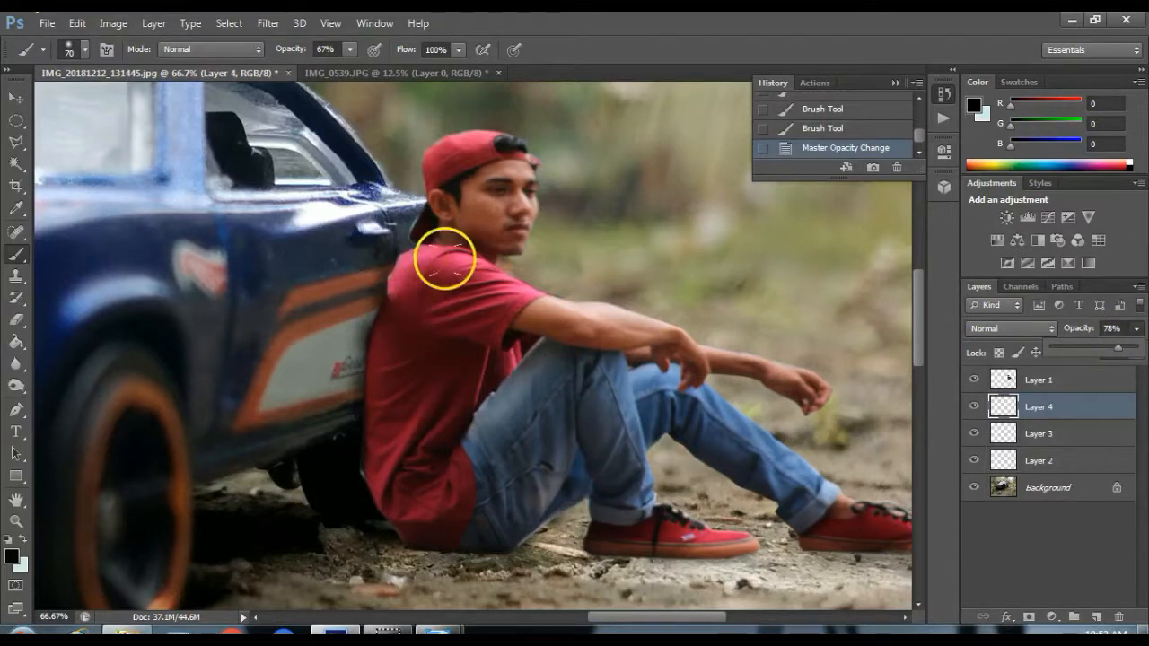
# - Select the man's layer and set the soft brush to 94 px with 41% opacity
pyautogui.click(1029, 379)
pyautogui.rightClick(387, 339)
pyautogui.click(478, 380)
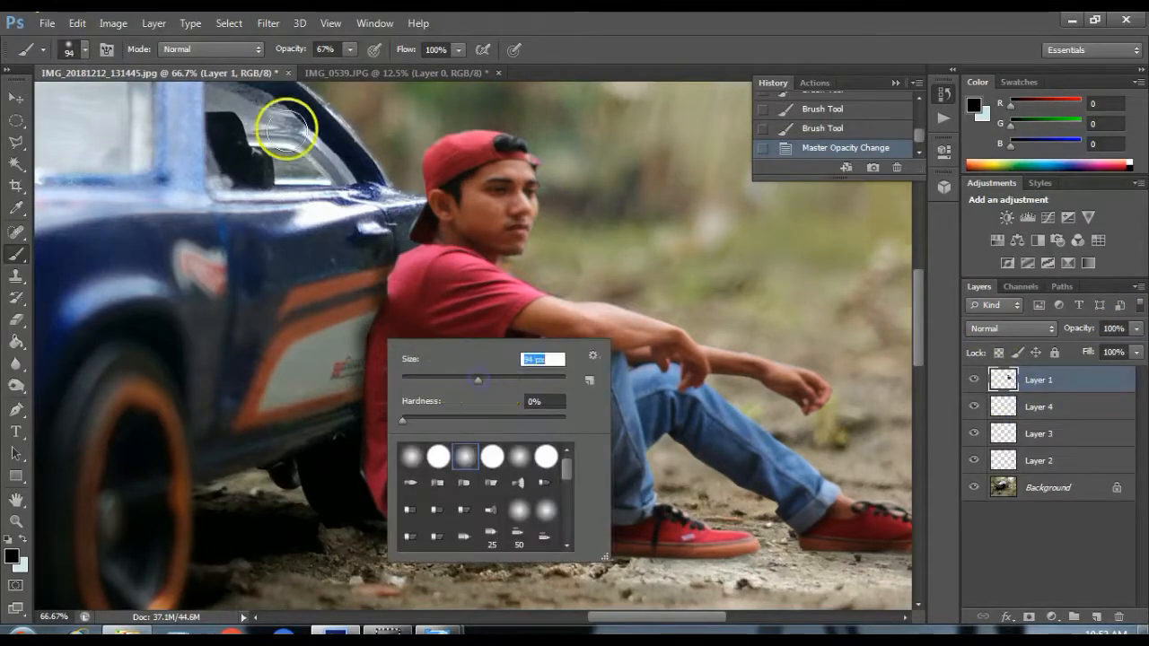
pyautogui.click(350, 50)
pyautogui.moveTo(351, 68); pyautogui.dragTo(328, 67)
# - Try to darken the back edge of the shirt directly on the man's layer
pyautogui.moveTo(395, 280)
pyautogui.mouseDown()
pyautogui.moveTo(404, 270)
pyautogui.moveTo(398, 345)
pyautogui.mouseUp()
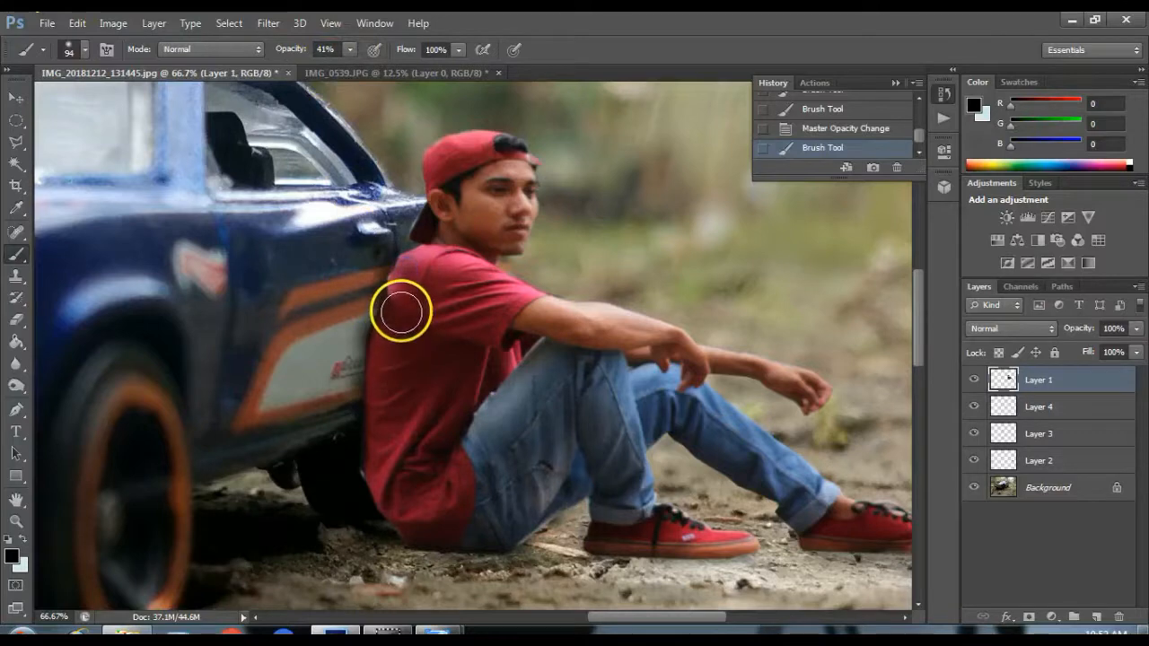
pyautogui.hotkey('ctrl', 'z')
pyautogui.click(1087, 603)
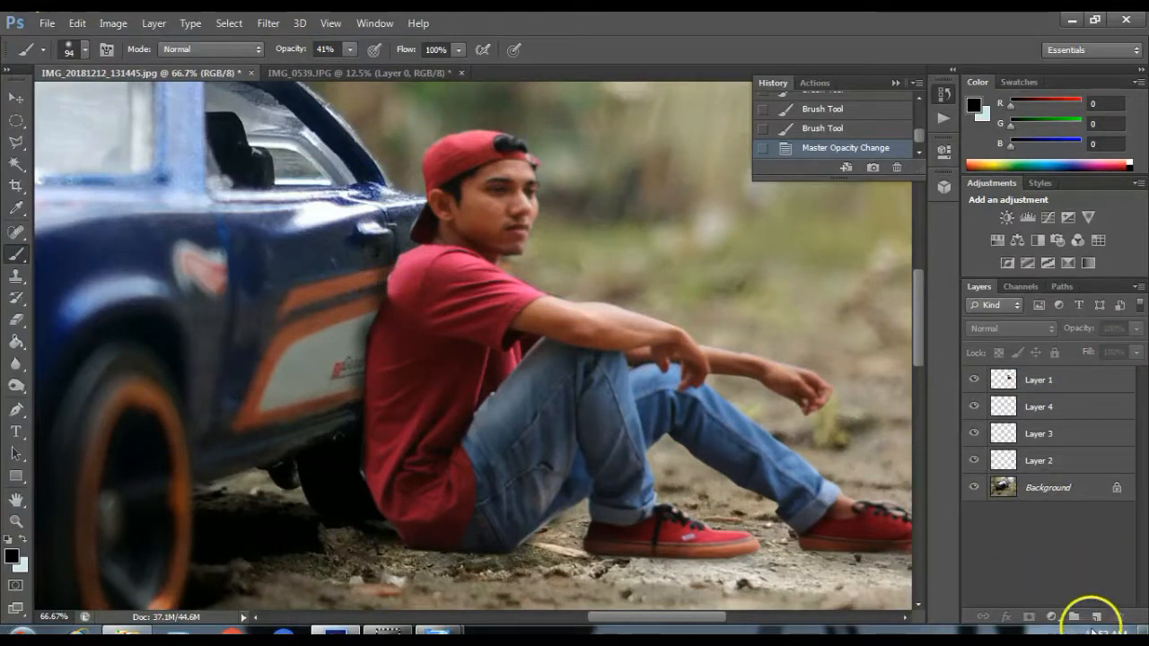
# - On a new layer above the man, paint dark shading along the back of his shirt, his seat and the cap's rear edge
pyautogui.click(1096, 618)
pyautogui.click(390, 282)
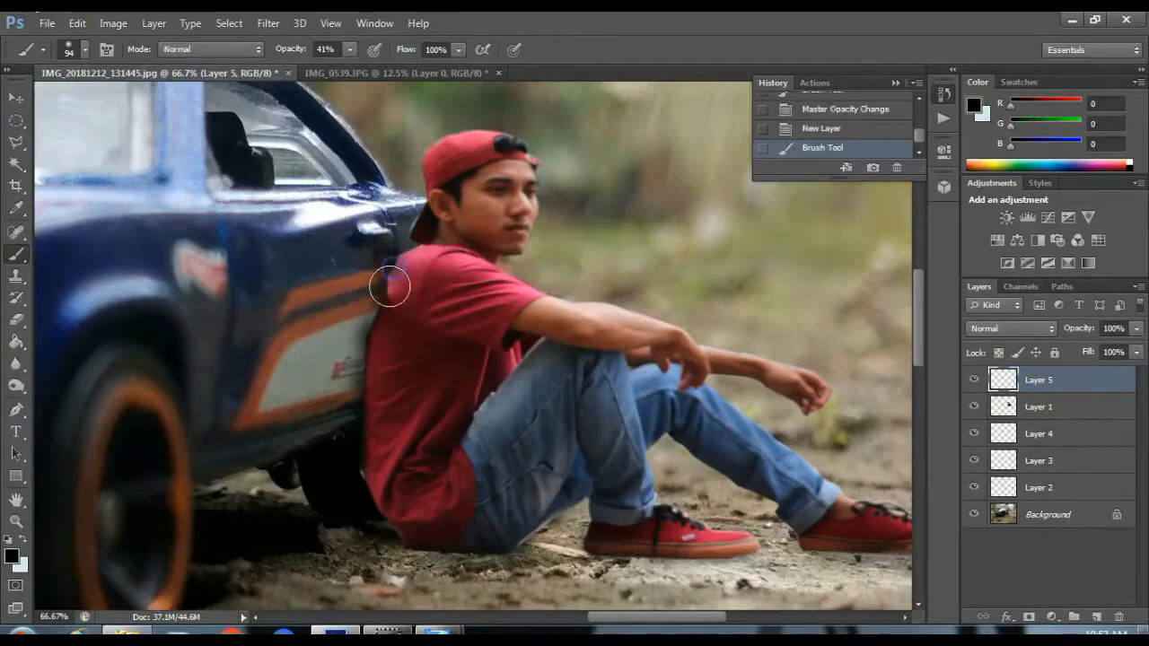
pyautogui.moveTo(392, 282); pyautogui.dragTo(371, 377)
pyautogui.moveTo(406, 555)
pyautogui.mouseDown()
pyautogui.moveTo(395, 537)
pyautogui.moveTo(415, 551)
pyautogui.mouseUp()
pyautogui.click(422, 176)
pyautogui.moveTo(422, 175); pyautogui.dragTo(446, 138)
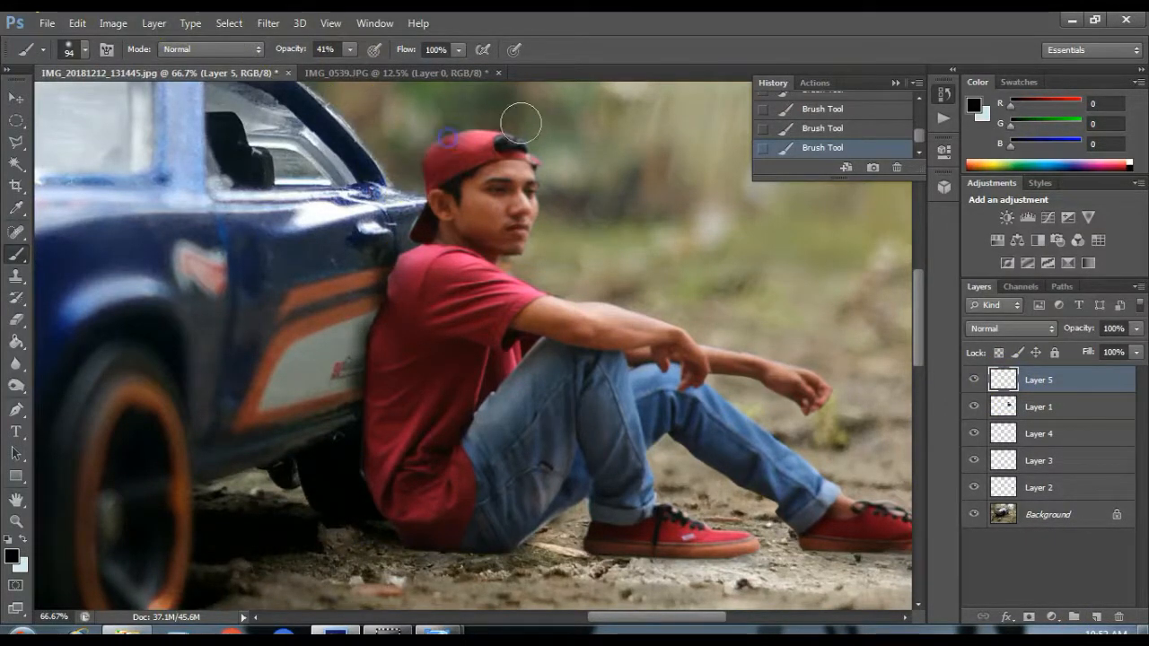
# - Set the shading layer to 54% opacity and add lighter strokes at 23% brush opacity down the man's back to his seat
pyautogui.click(351, 49)
pyautogui.click(328, 70)
pyautogui.click(1136, 328)
pyautogui.click(1097, 347)
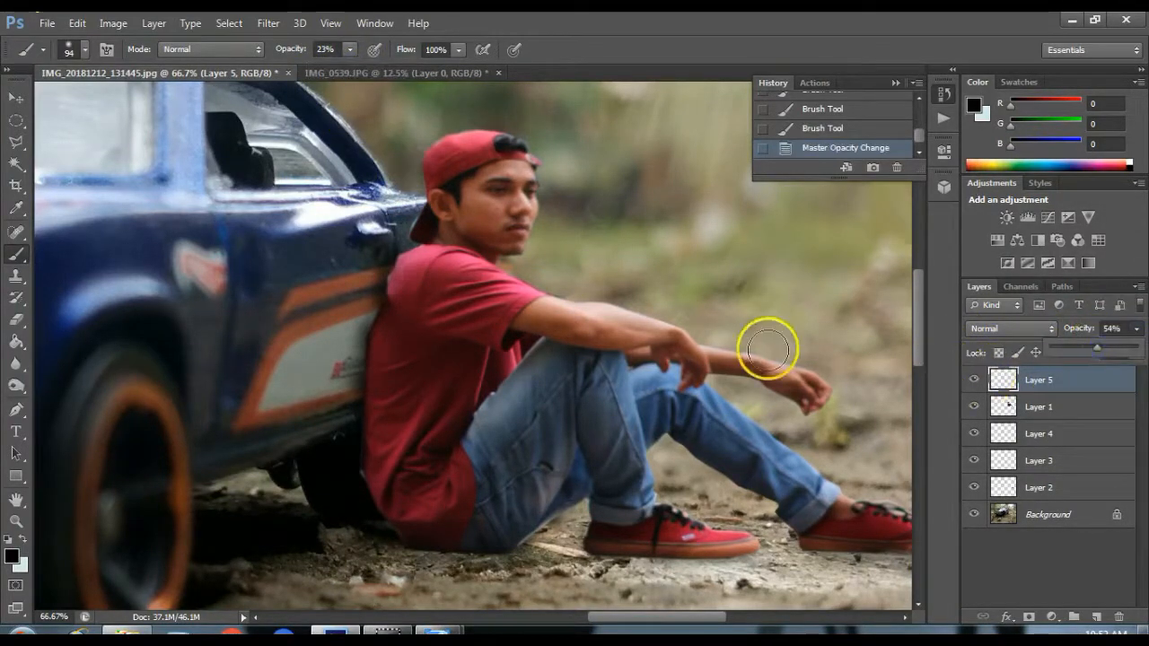
pyautogui.moveTo(392, 261)
pyautogui.mouseDown()
pyautogui.moveTo(371, 383)
pyautogui.moveTo(389, 524)
pyautogui.moveTo(487, 558)
pyautogui.mouseUp()
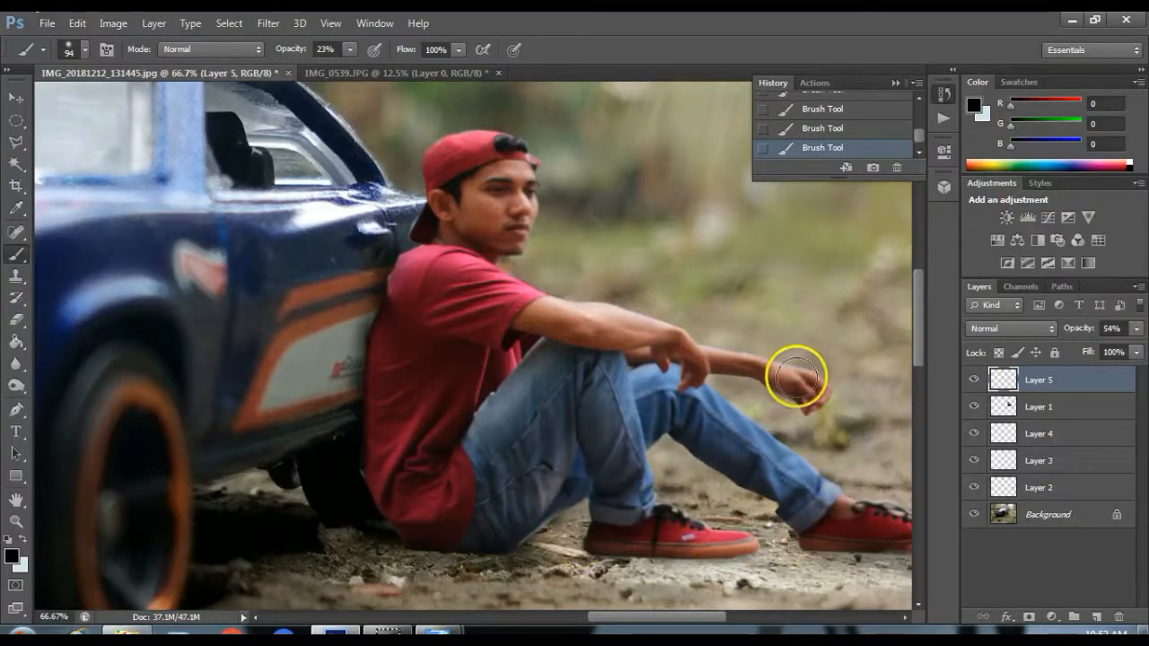
# - Crop away the foreground below the car, cutting just beneath the dark twig at the lower edge
pyautogui.hotkey('ctrl', '-')
pyautogui.hotkey('ctrl', '-')
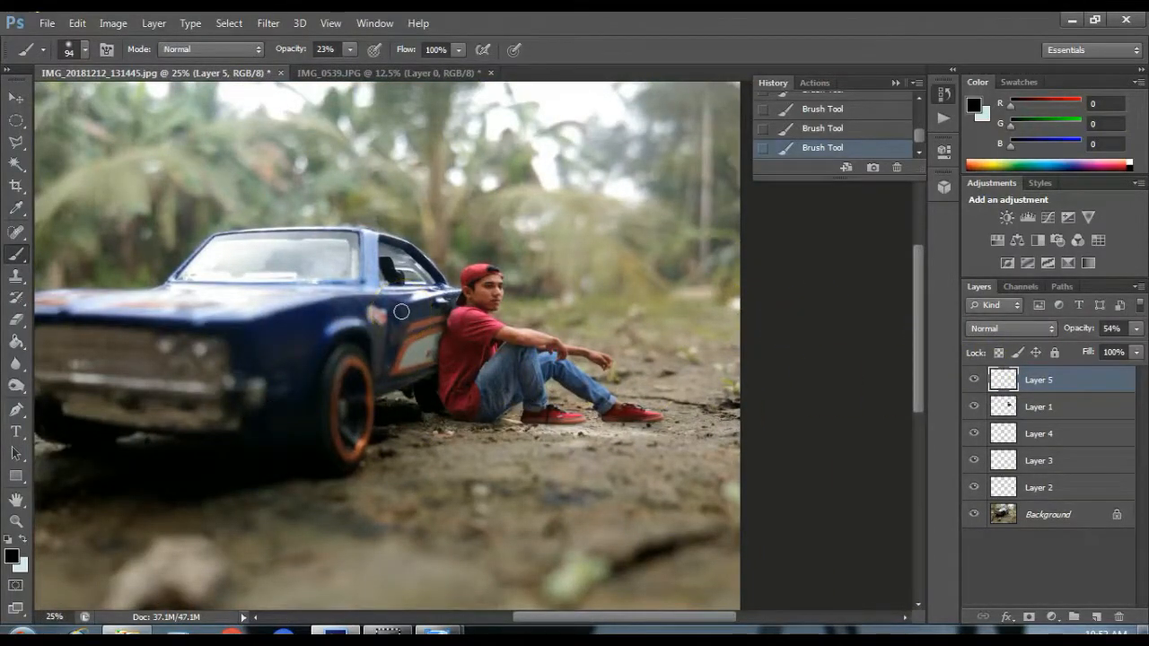
pyautogui.hotkey('ctrl', '-')
pyautogui.click(16, 185)
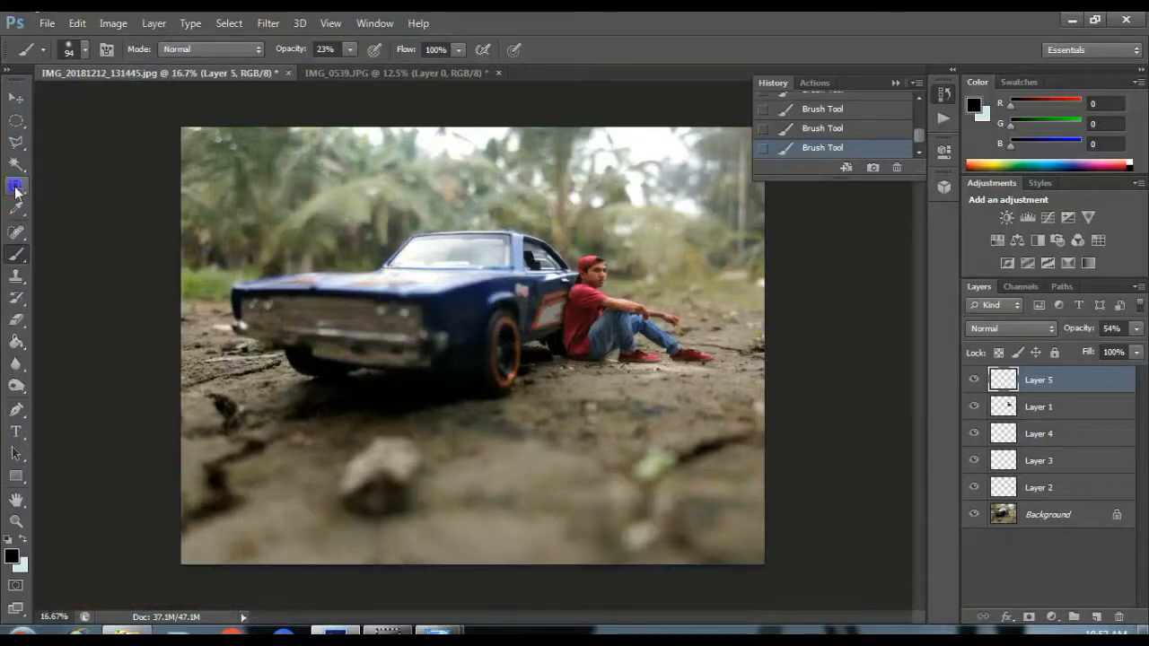
pyautogui.moveTo(504, 562); pyautogui.dragTo(495, 562)
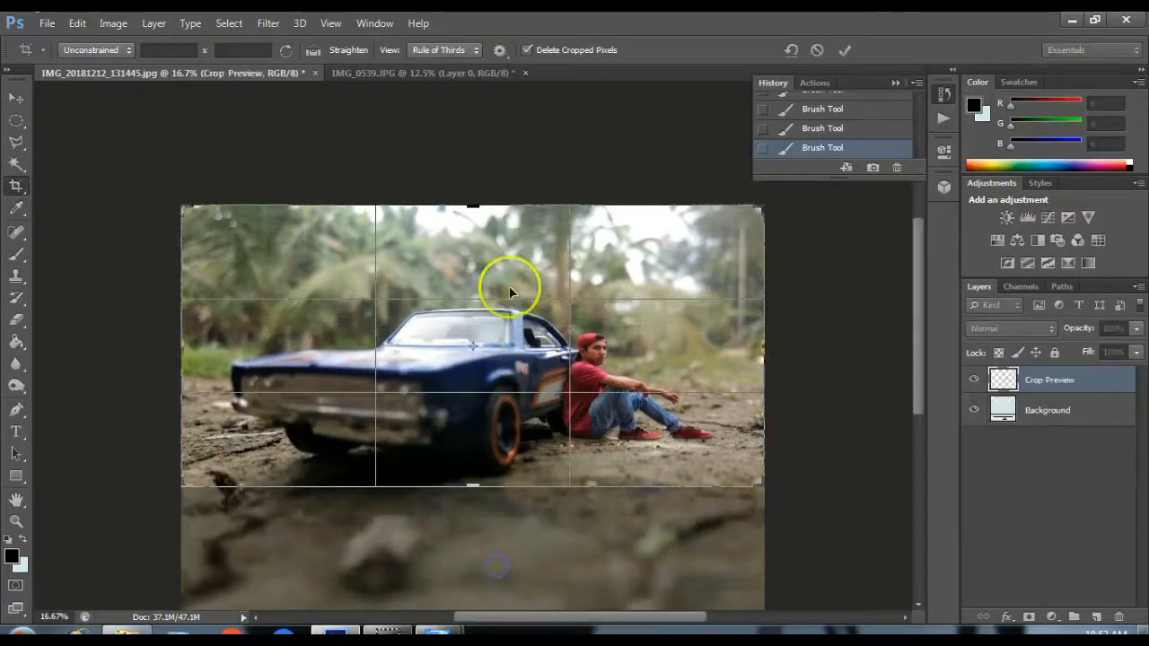
pyautogui.moveTo(472, 485); pyautogui.dragTo(475, 493)
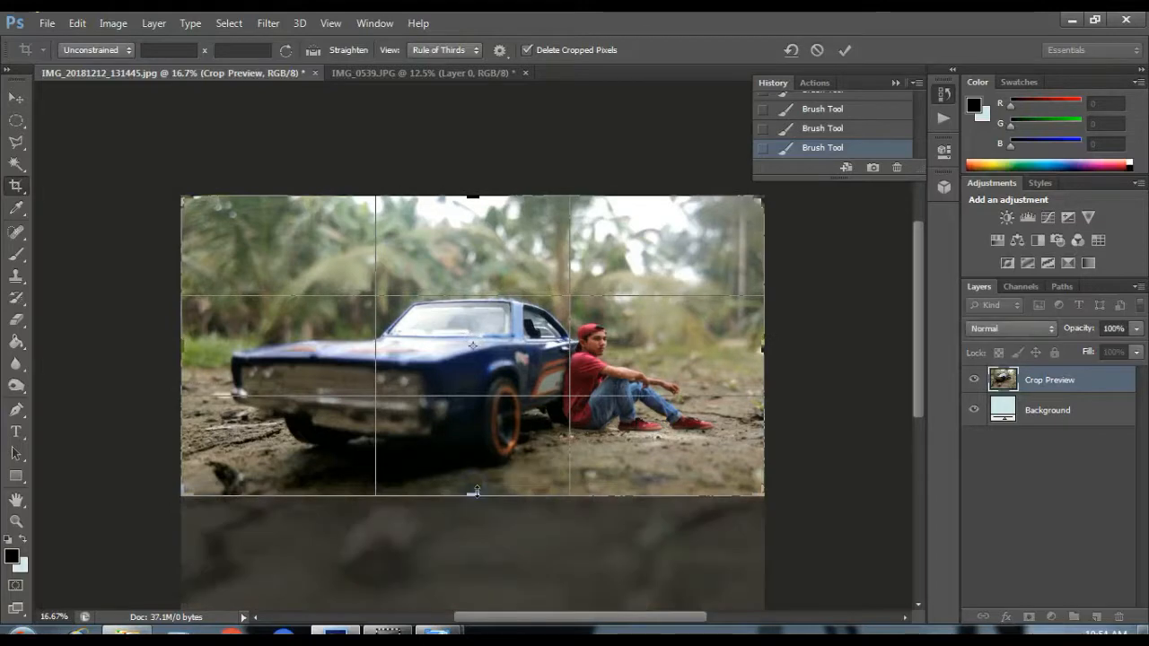
pyautogui.press('Return')
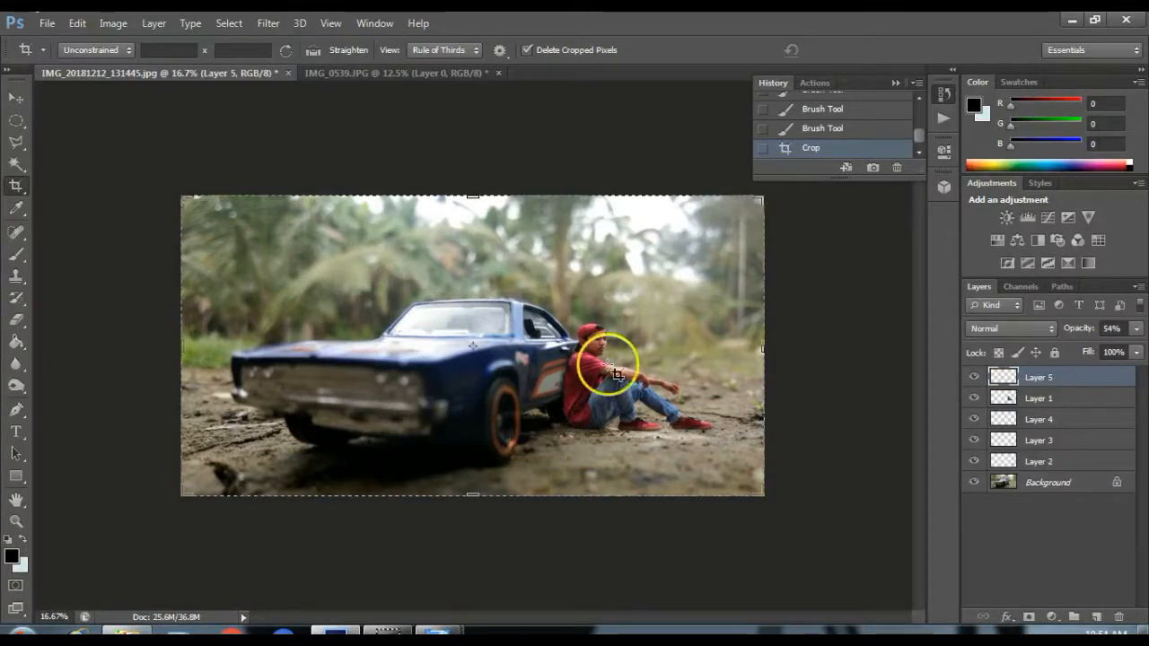
# - Crop a narrow strip off the image's right edge, beyond the man's shoes
pyautogui.moveTo(765, 350); pyautogui.dragTo(752, 348)
pyautogui.press('Return')
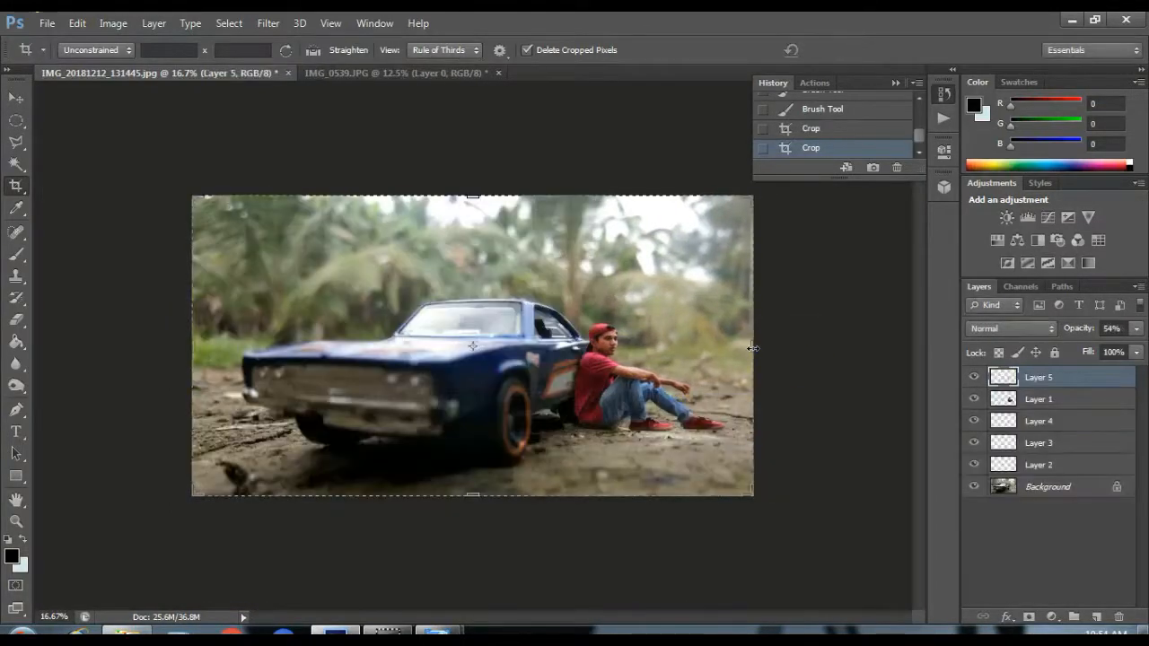
pyautogui.hotkey('ctrl', '+')
pyautogui.hotkey('ctrl', '-')
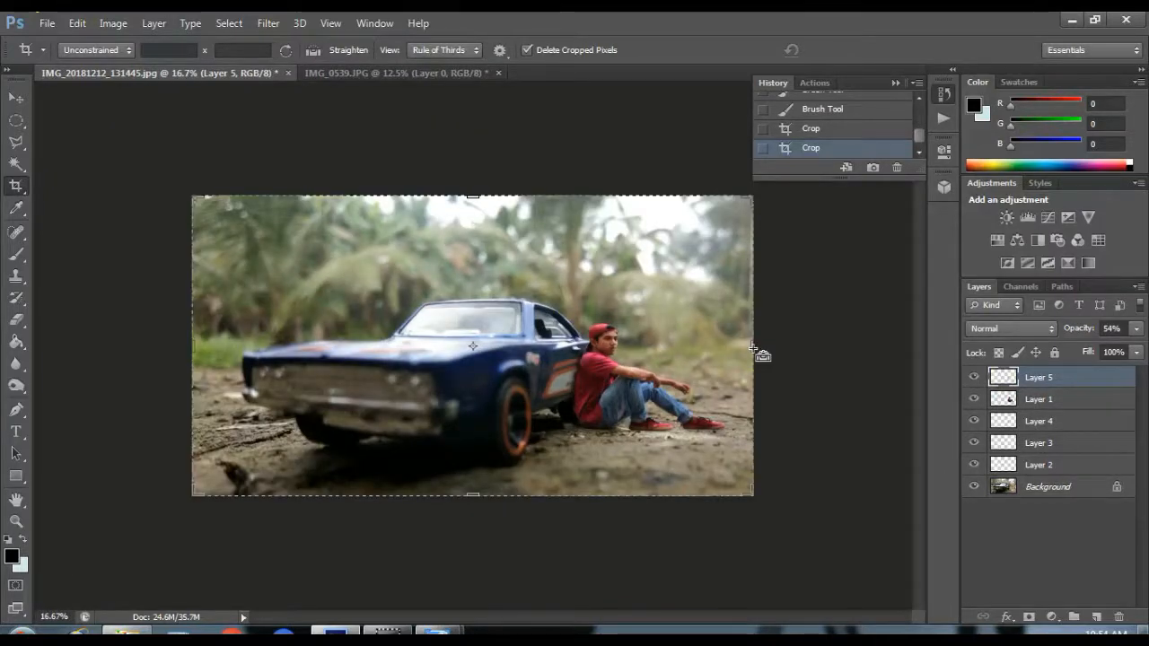
# - Save the composite as a JPEG copy named selesai in My Documents at quality 12 (Maximum)
pyautogui.click(48, 24)
pyautogui.click(76, 228)
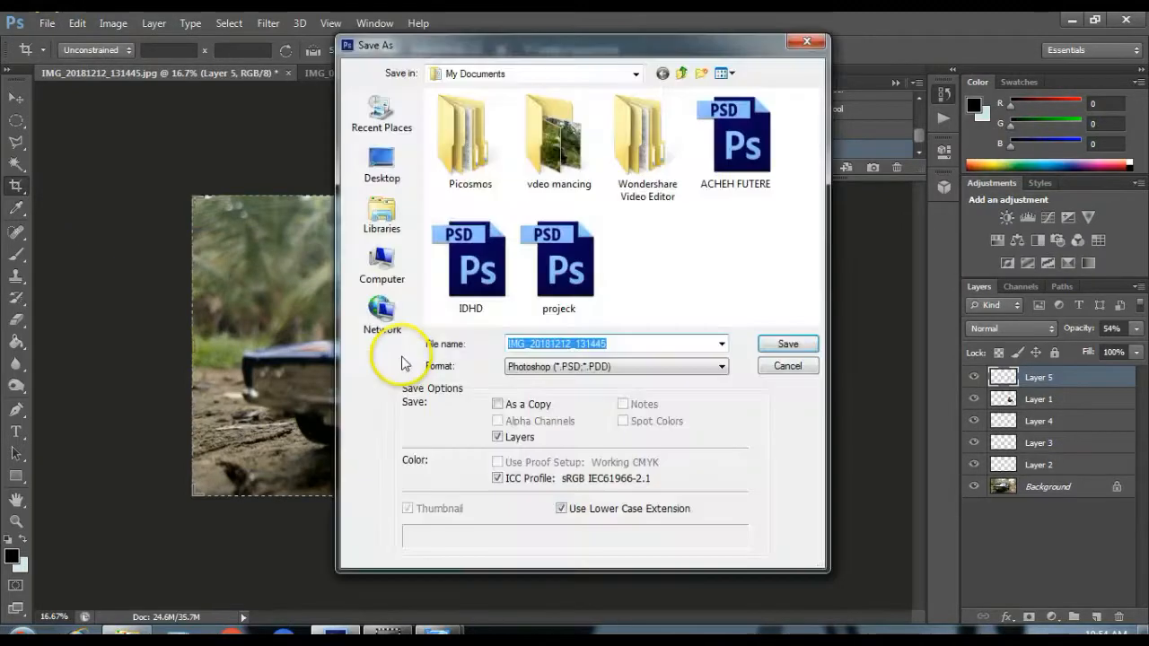
pyautogui.click(610, 367)
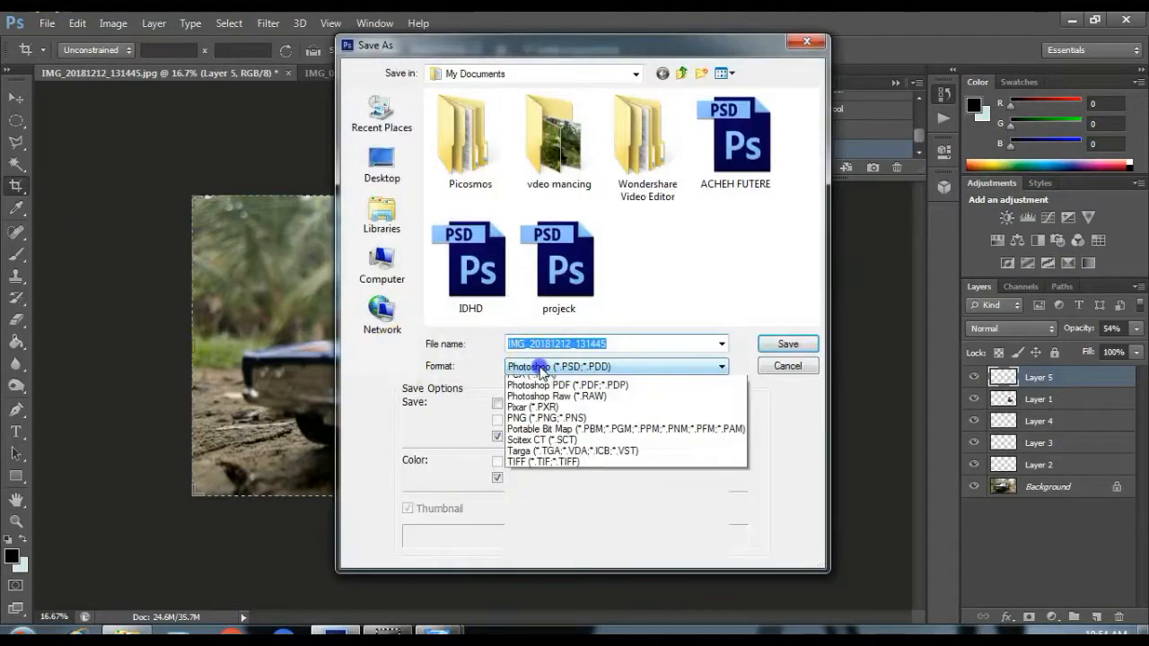
pyautogui.click(565, 481)
pyautogui.click(613, 344)
pyautogui.click(617, 344)
pyautogui.hotkey('ctrl', 'a')
pyautogui.write('sele')
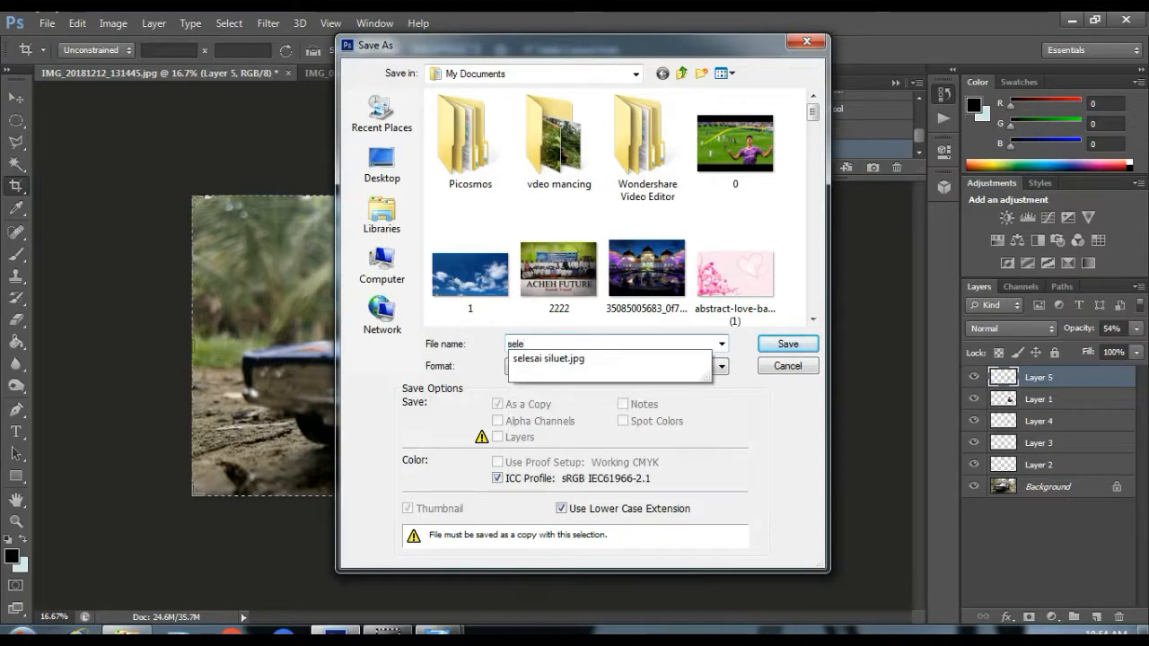
pyautogui.write('sai')
pyautogui.press('Return')
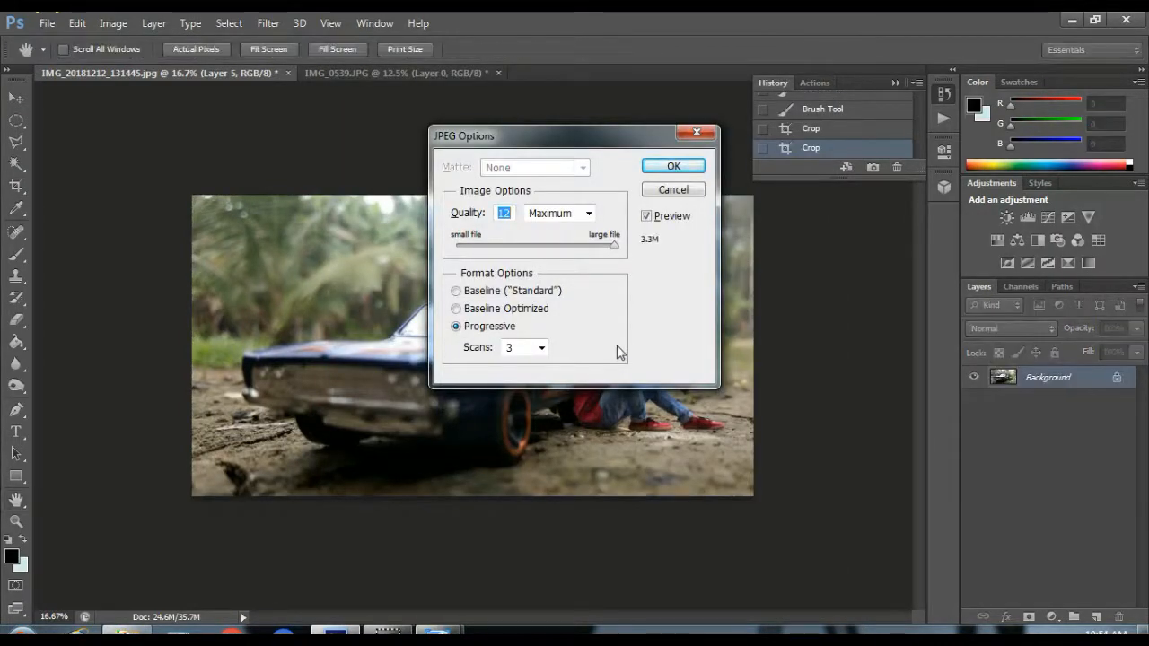
pyautogui.press('Return')
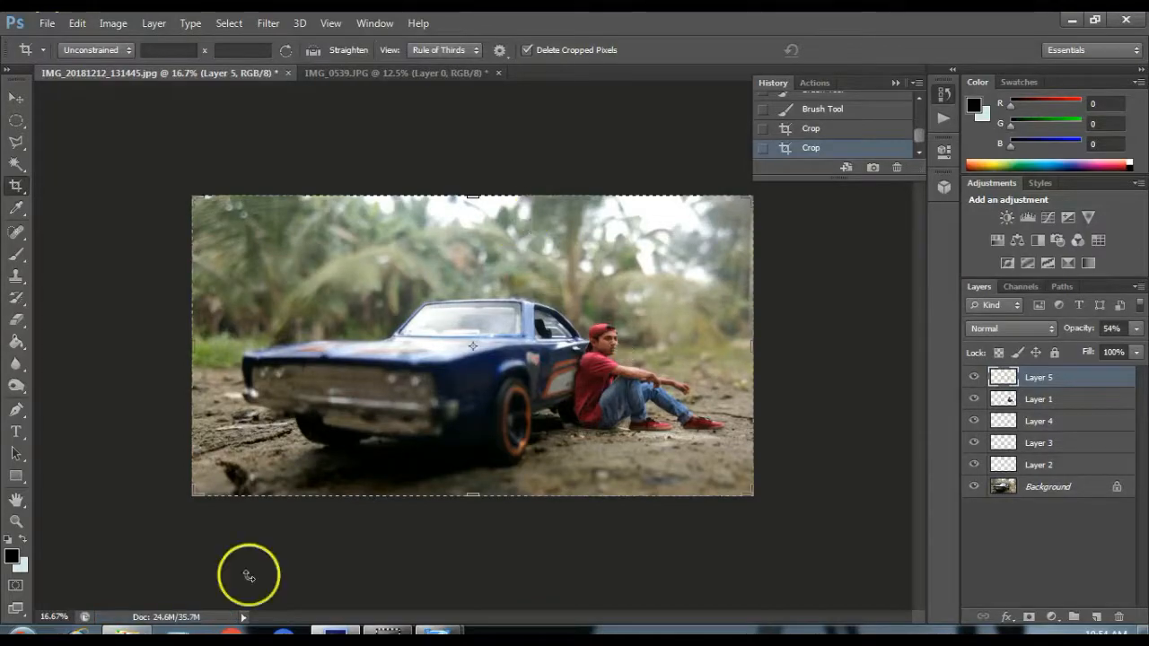
# - Switch to Windows Explorer and look for the saved selesai image in the Documents library
pyautogui.click(126, 637)
pyautogui.click(1023, 363)
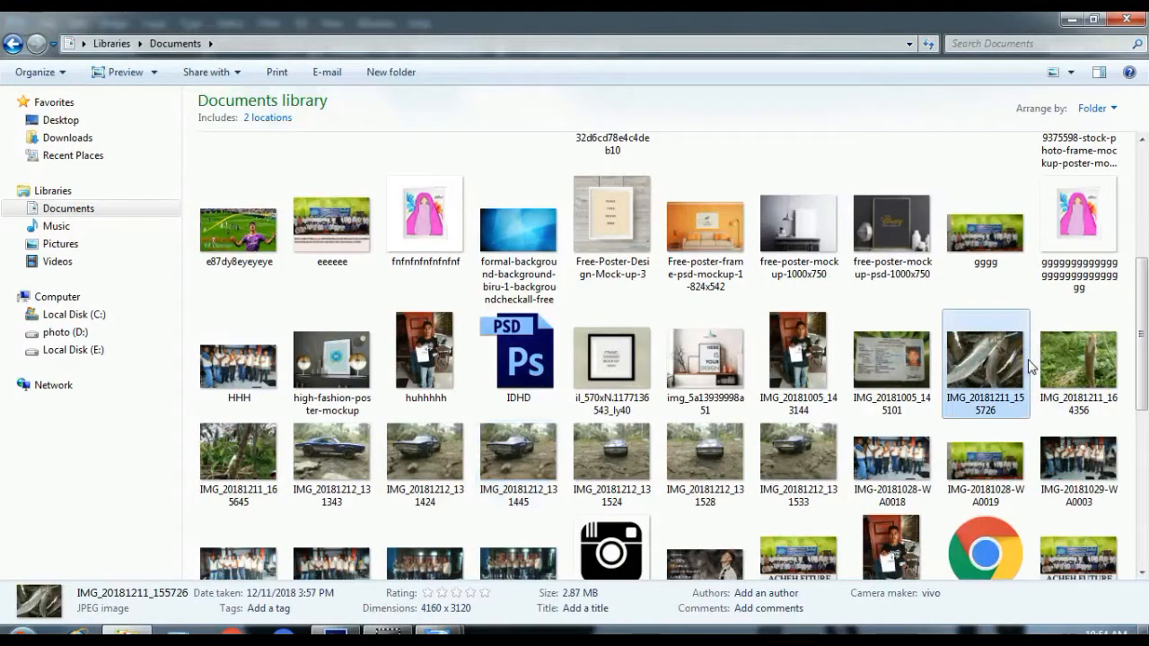
pyautogui.write('se')
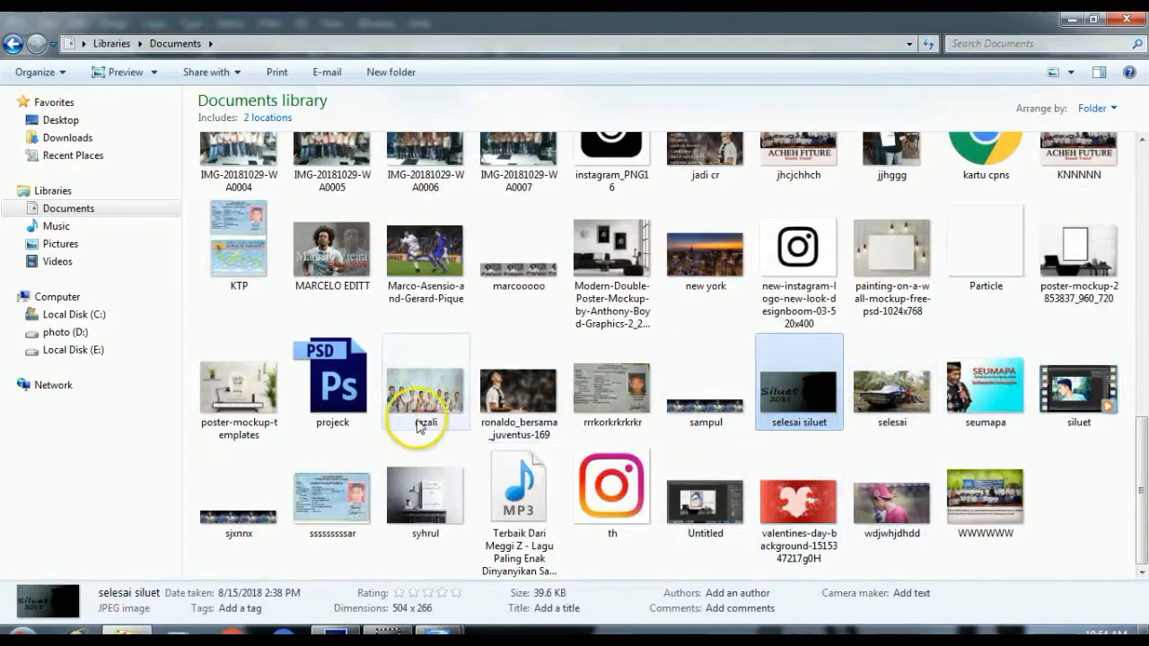
pyautogui.moveTo(1141, 454); pyautogui.dragTo(1144, 179)
pyautogui.moveTo(1142, 139)
pyautogui.mouseDown()
pyautogui.moveTo(1144, 507)
pyautogui.moveTo(1144, 157)
pyautogui.mouseUp()
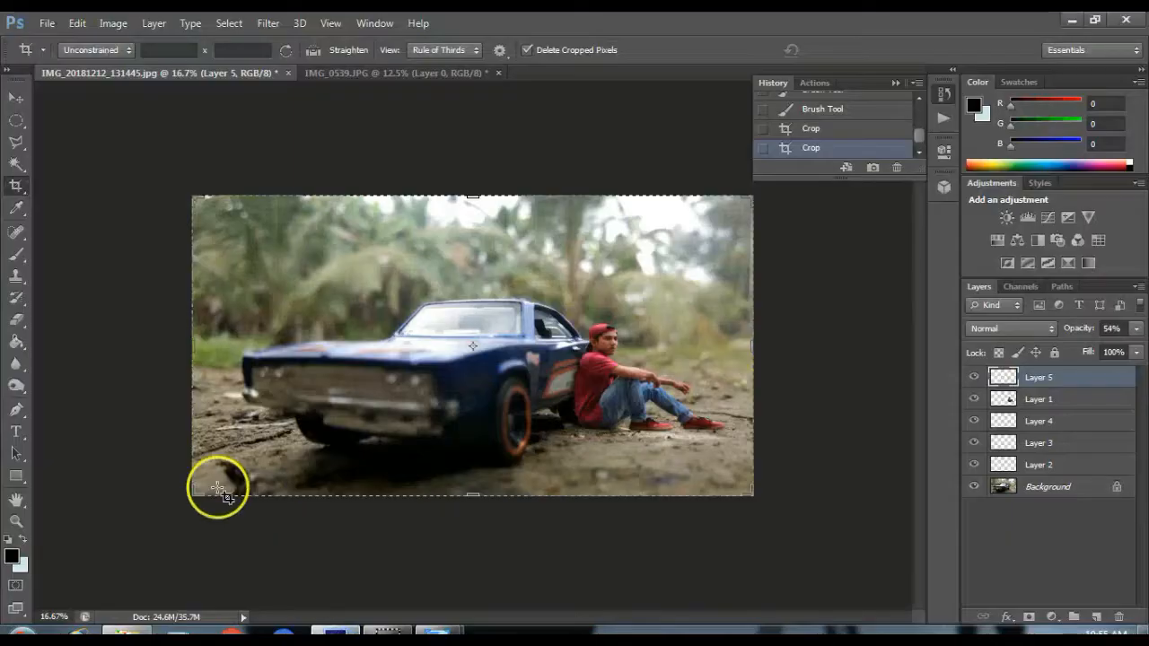
# - Back in Photoshop, save another JPEG copy of the composite as selesaijuga in My Documents at quality 12 (Maximum)
pyautogui.click(47, 22)
pyautogui.click(72, 224)
pyautogui.click(532, 366)
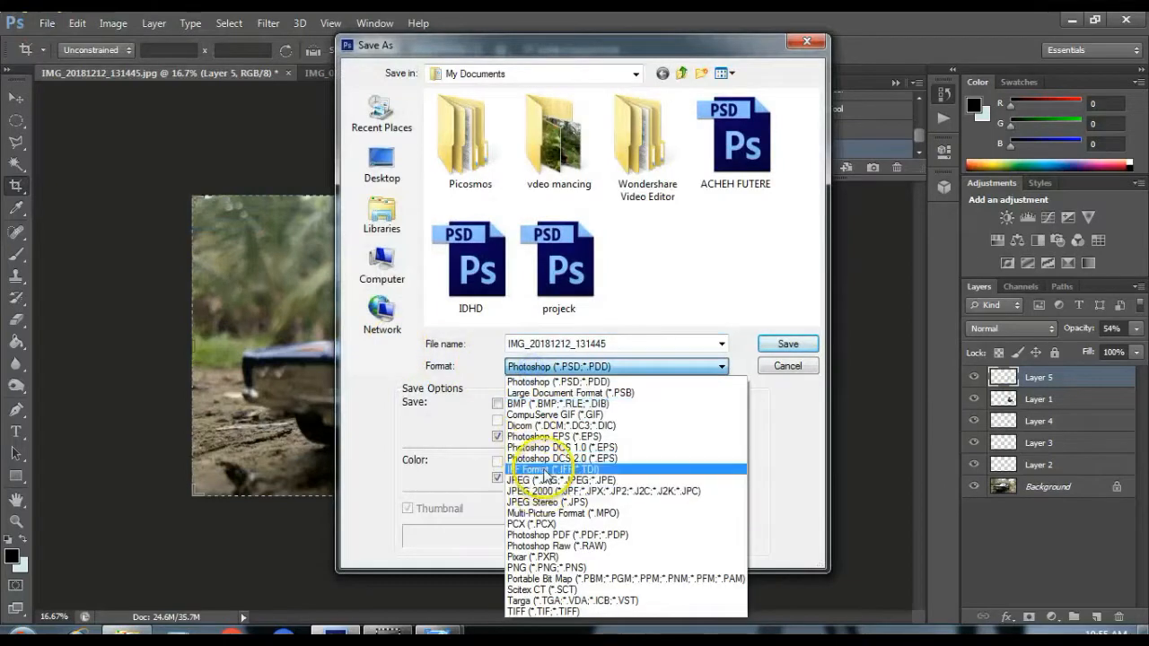
pyautogui.click(541, 479)
pyautogui.click(552, 343)
pyautogui.write('selesaij')
pyautogui.press('Return')
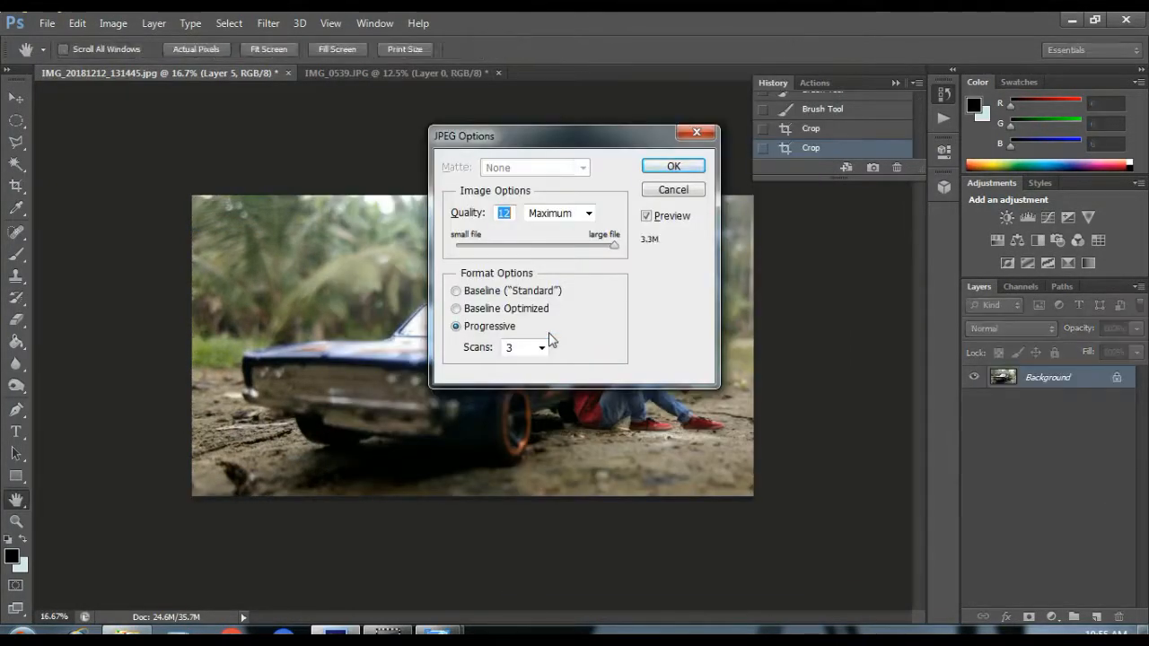
pyautogui.press('Return')
# - Switch to the Documents library in Windows Explorer and open selesaijuga in Photoshop as a separate document
pyautogui.hotkey('alt', 'Tab')
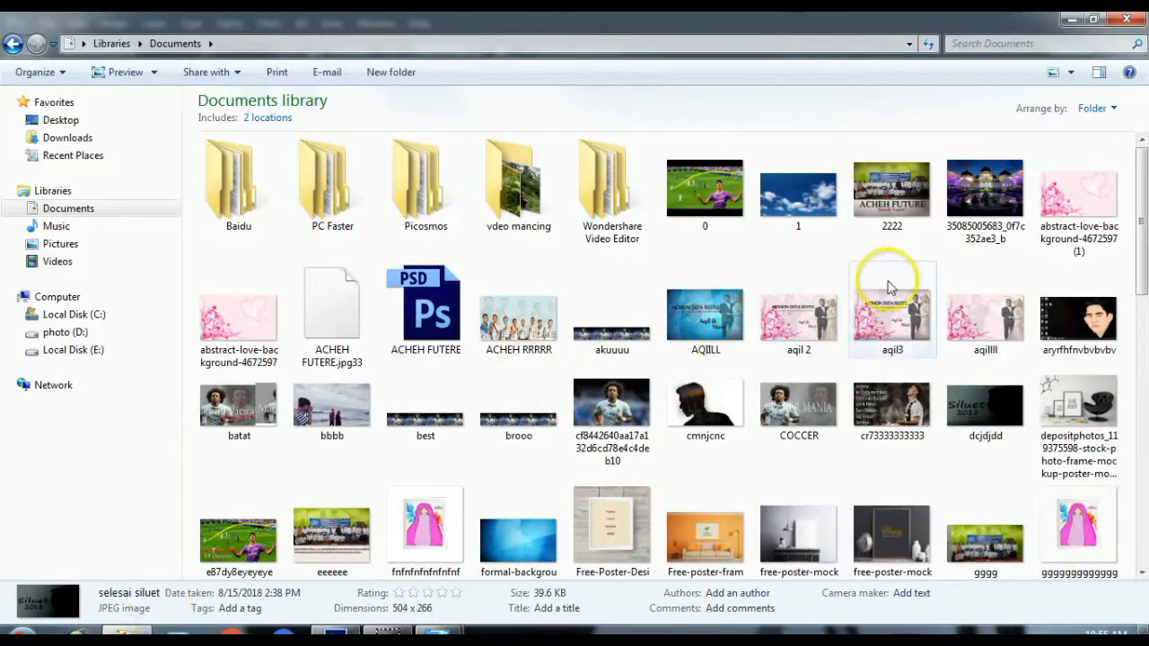
pyautogui.moveTo(1143, 197); pyautogui.dragTo(1145, 458)
pyautogui.click(986, 386)
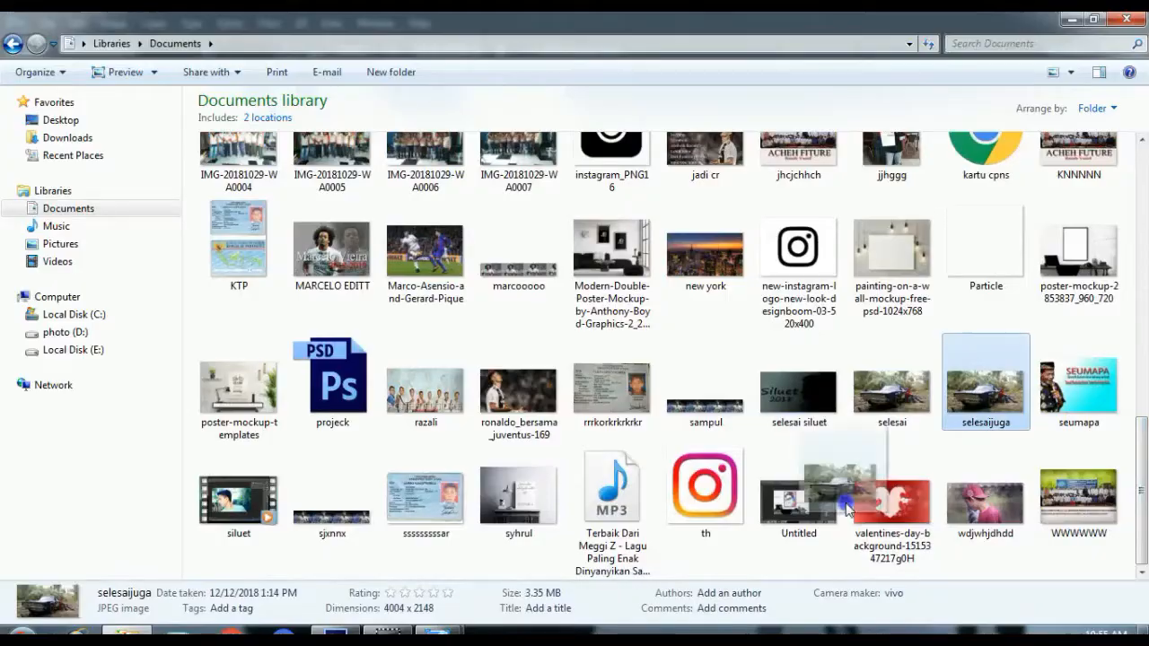
pyautogui.hotkey('alt', 'Tab')
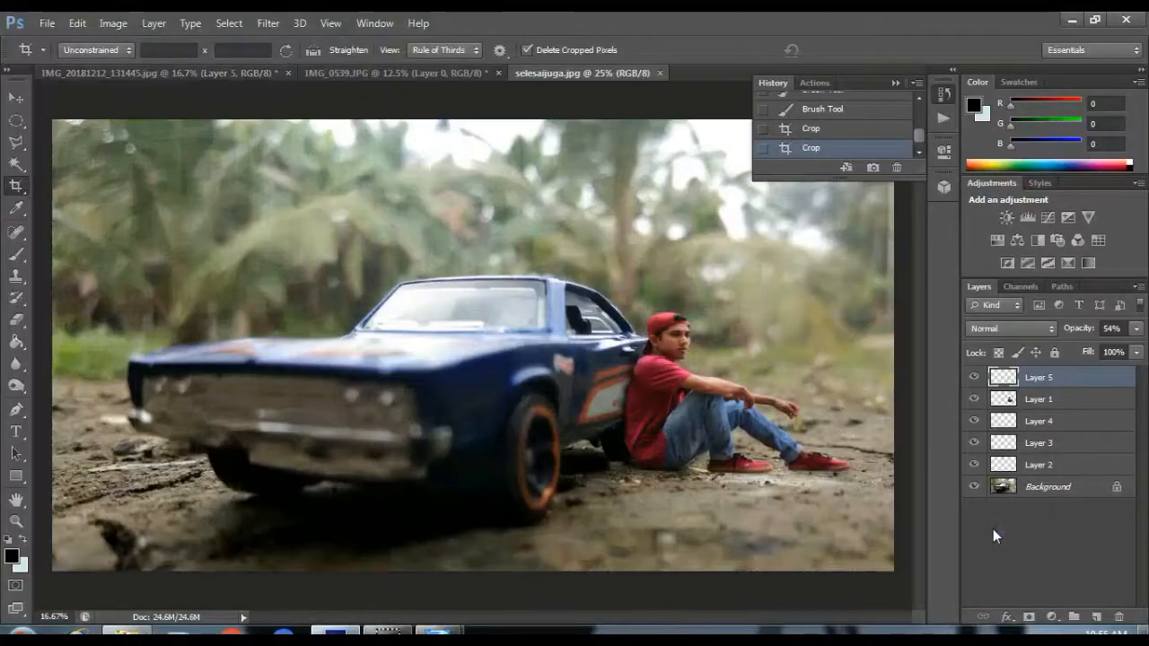
pyautogui.click(984, 527)
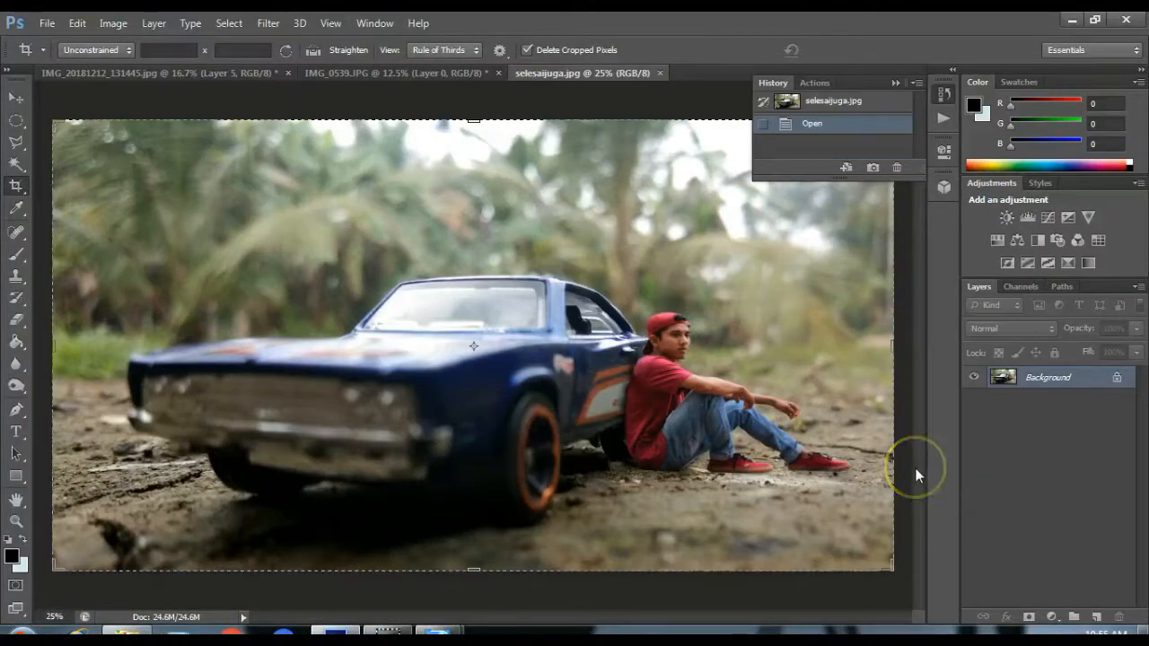
# - Duplicate the background layer and run the Devinda Potrait action from the zafizack Vintage Color set on the copy
pyautogui.hotkey('ctrl', 'j')
pyautogui.click(818, 82)
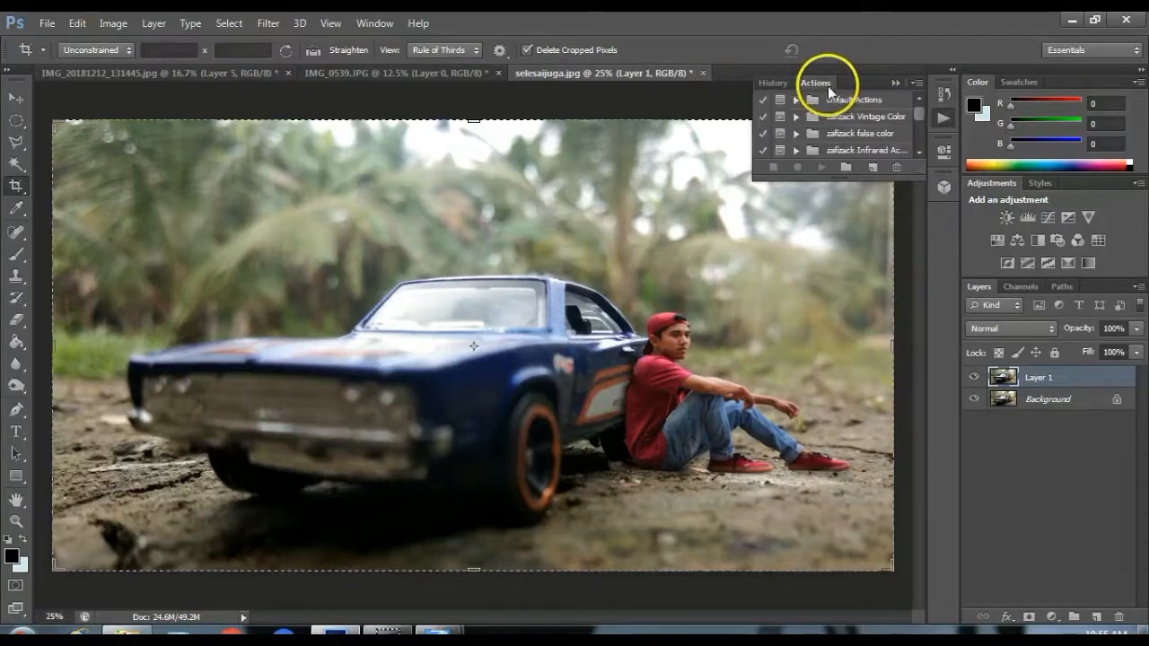
pyautogui.moveTo(920, 122); pyautogui.dragTo(920, 134)
pyautogui.moveTo(922, 178); pyautogui.dragTo(923, 97)
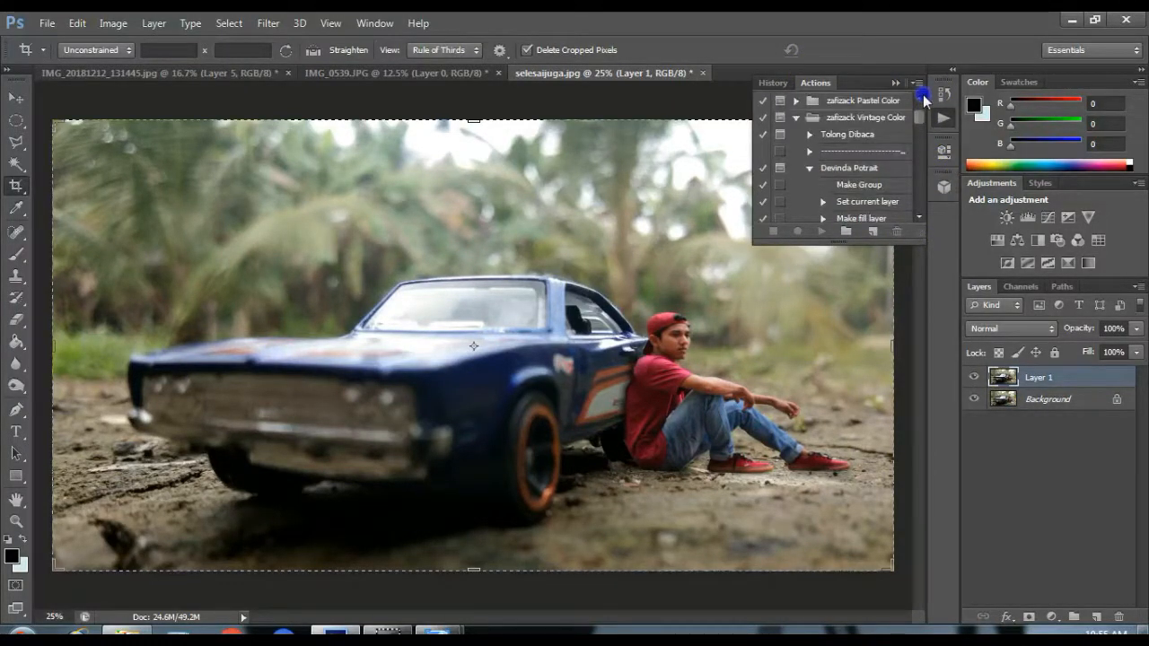
pyautogui.click(809, 168)
pyautogui.click(852, 168)
pyautogui.click(822, 231)
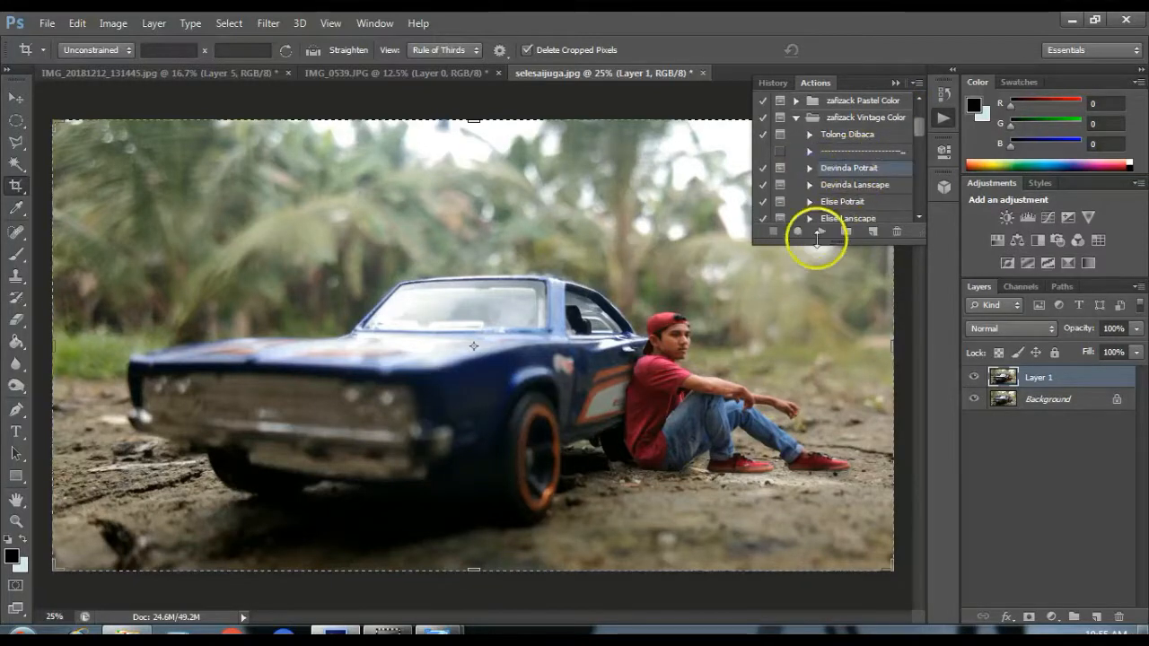
pyautogui.click(496, 392)
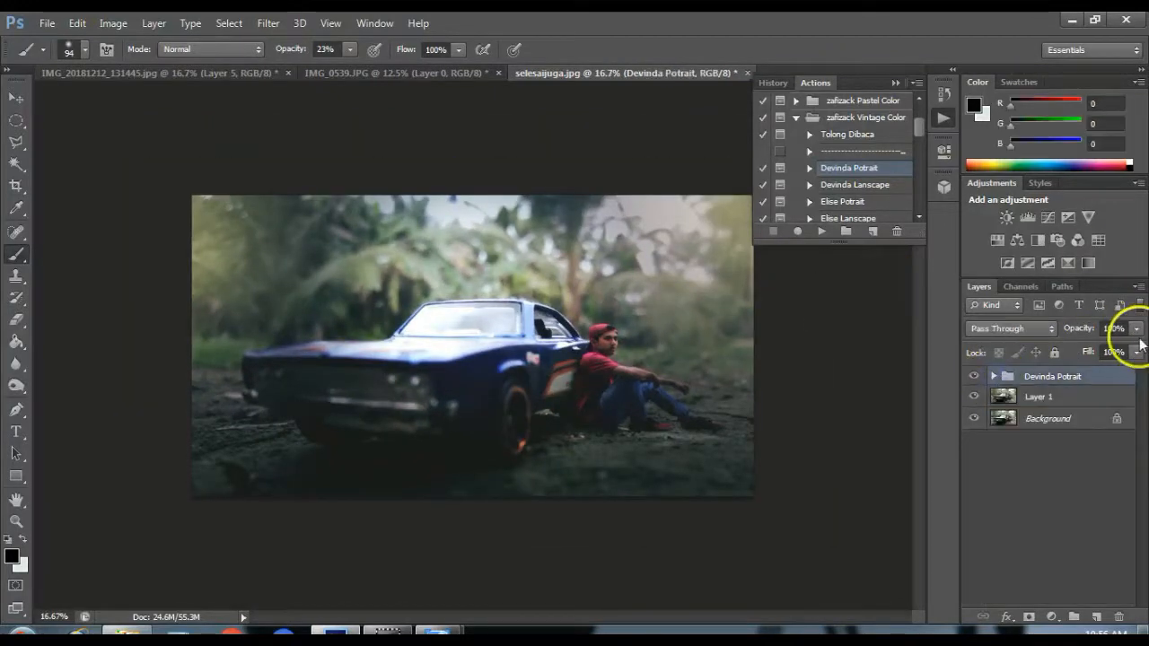
# - Set the opacity of the Devinda Potrait layer group to 65% to soften the colour effect
pyautogui.moveTo(1108, 351); pyautogui.dragTo(1101, 353)
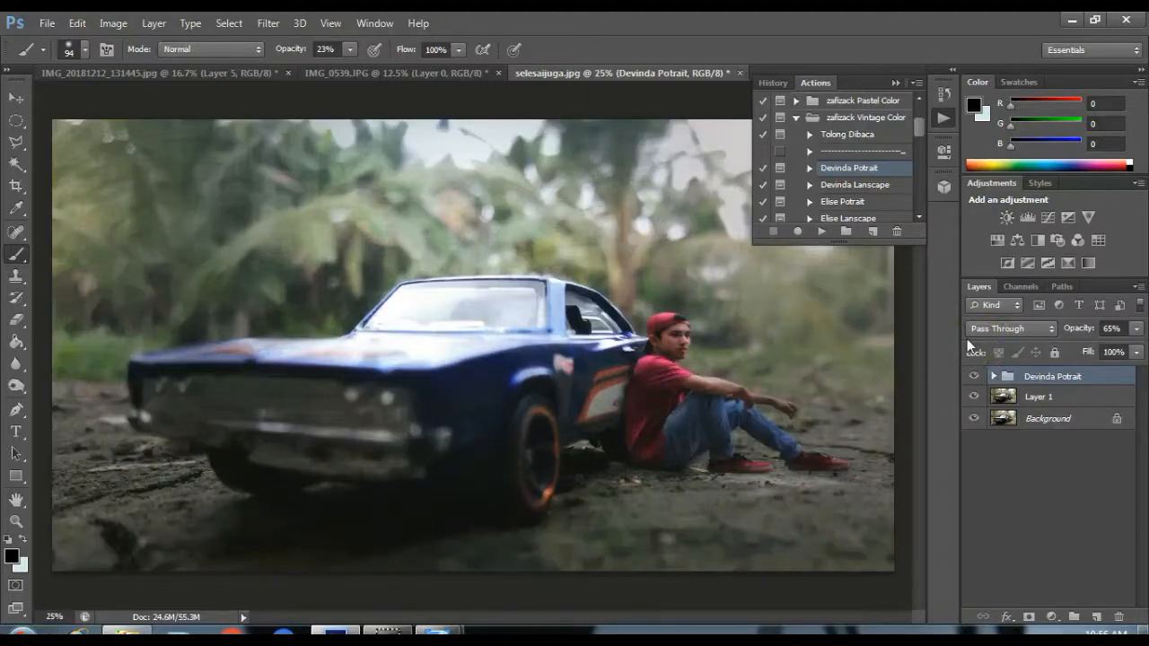
pyautogui.hotkey('ctrl', '-')
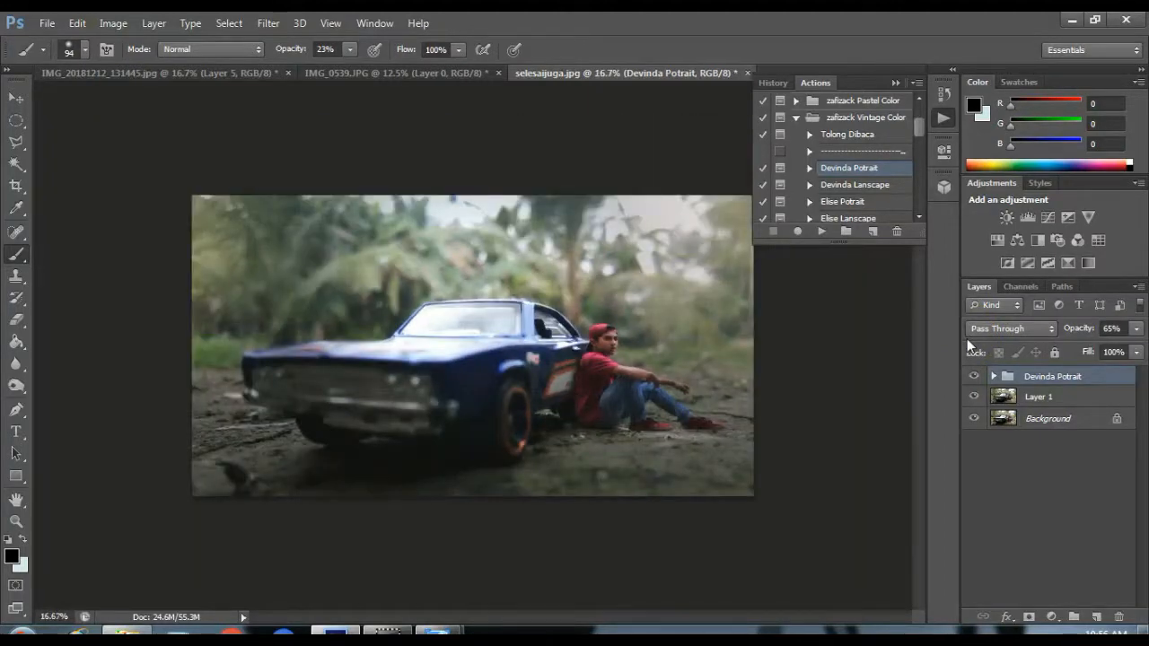
pyautogui.click(457, 264)
pyautogui.click(284, 347)
pyautogui.hotkey('ctrl', '+')
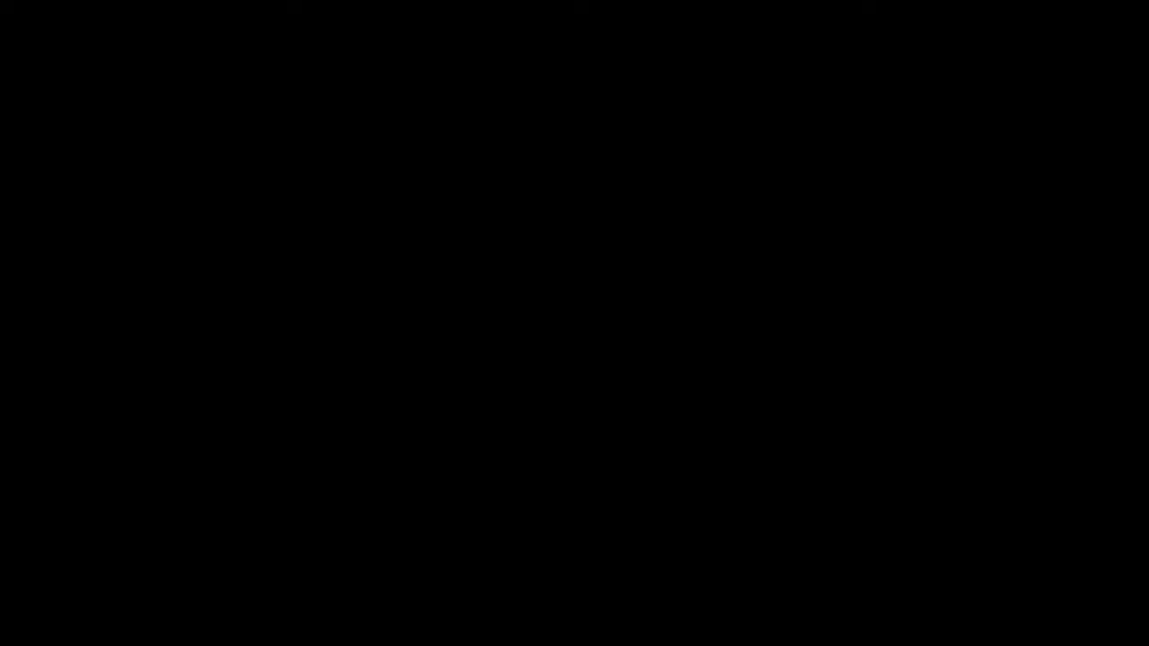